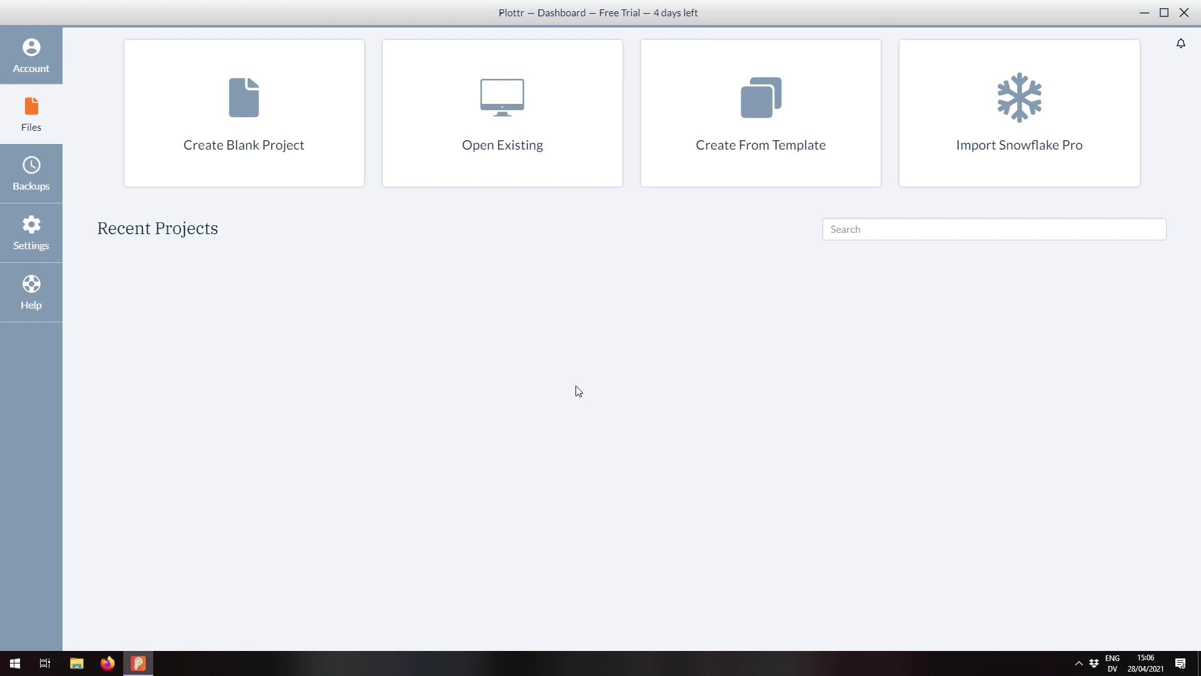
In settings, switch the Act Structure beta feature off and then back on
{"action": "left_click", "coordinate": [36, 244]}
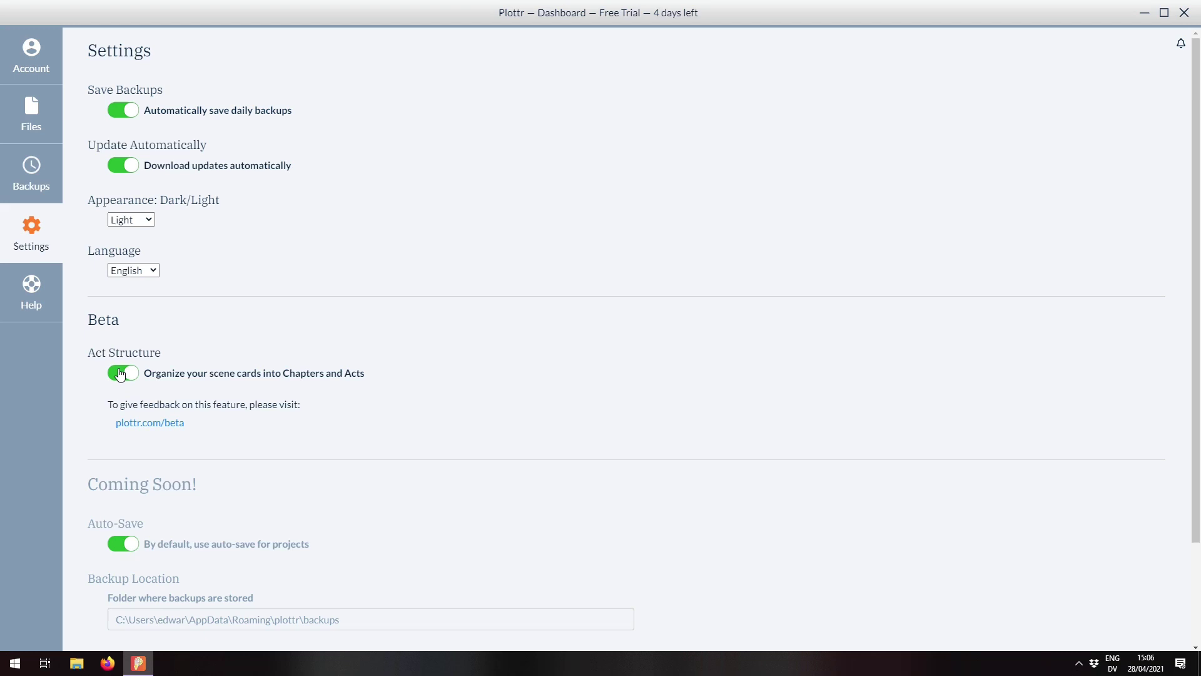
{"action": "left_click", "coordinate": [123, 376]}
{"action": "left_click", "coordinate": [123, 377]}
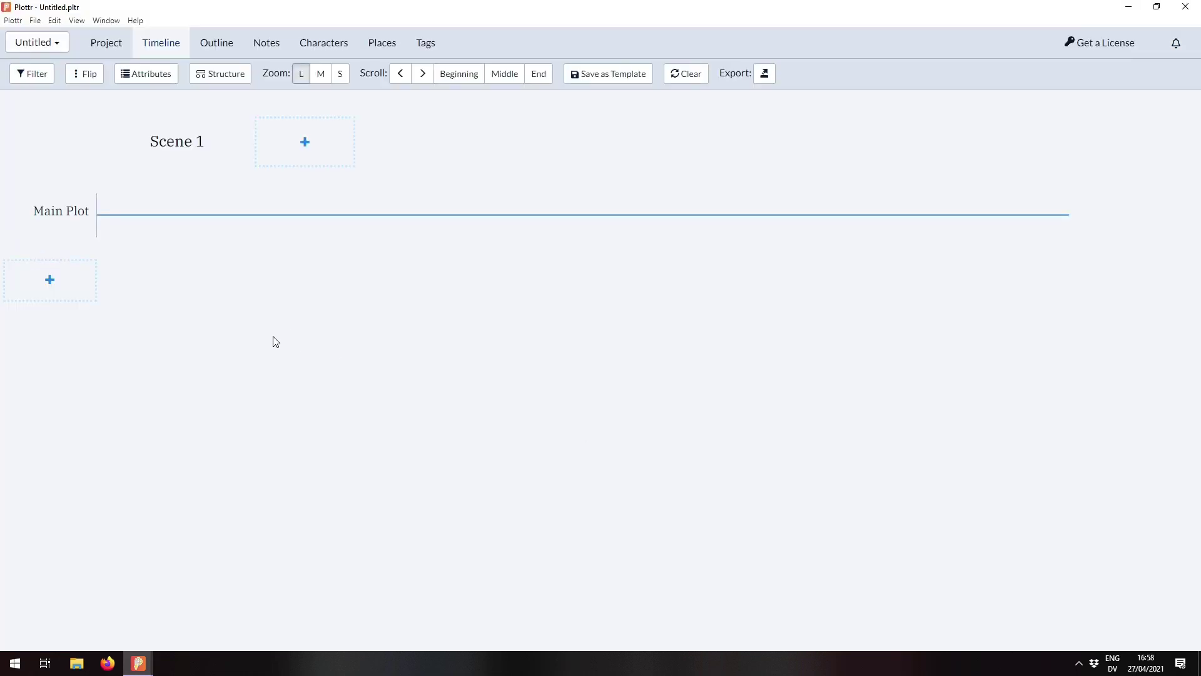
Raise the structure to 3 levels: Act with red solid borders, Chapter green dashed, then Scene
{"action": "mouse_move", "coordinate": [150, 146]}
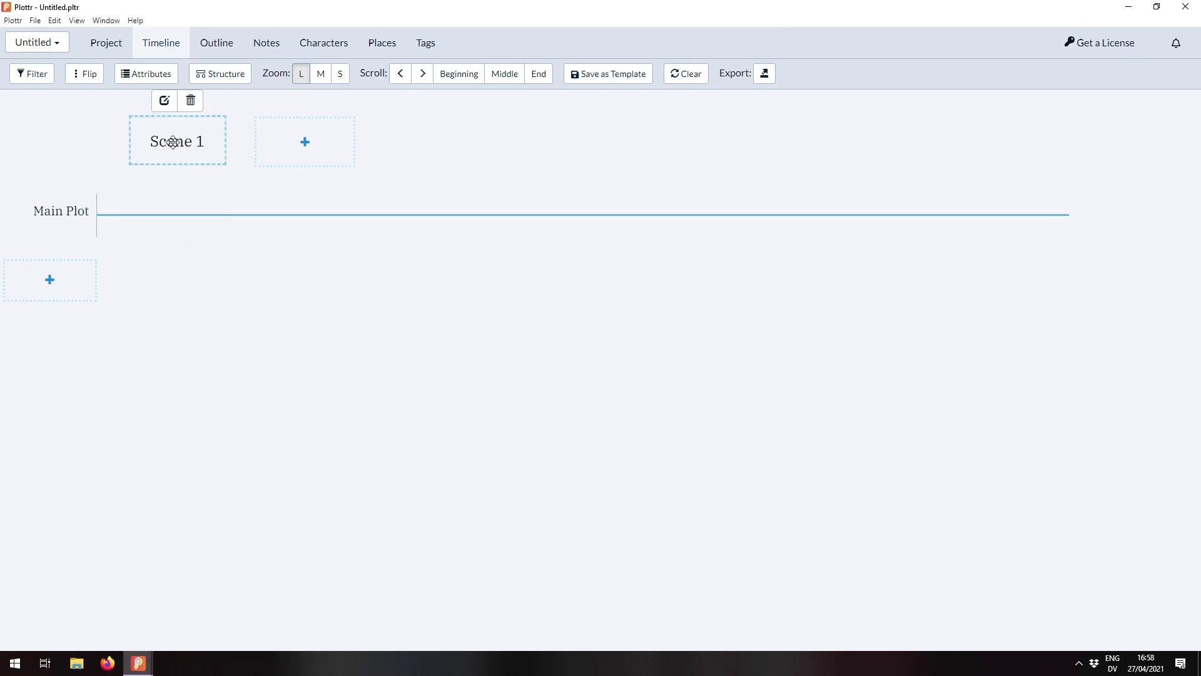
{"action": "left_click", "coordinate": [230, 82]}
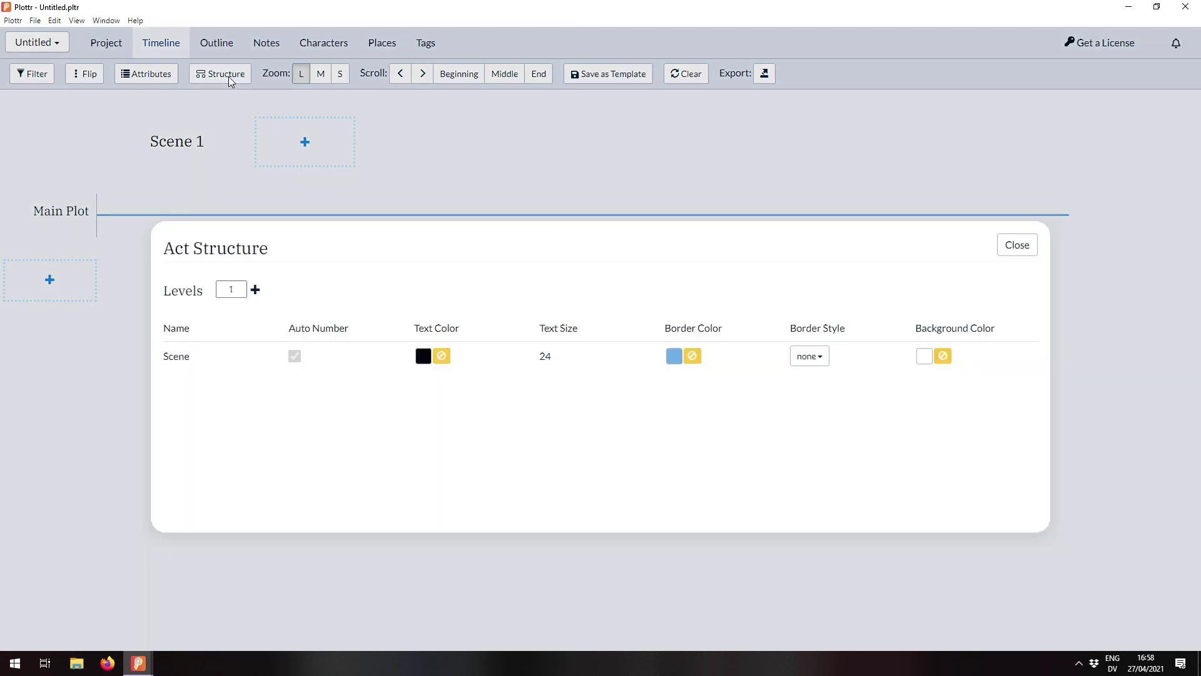
{"action": "left_click", "coordinate": [255, 291]}
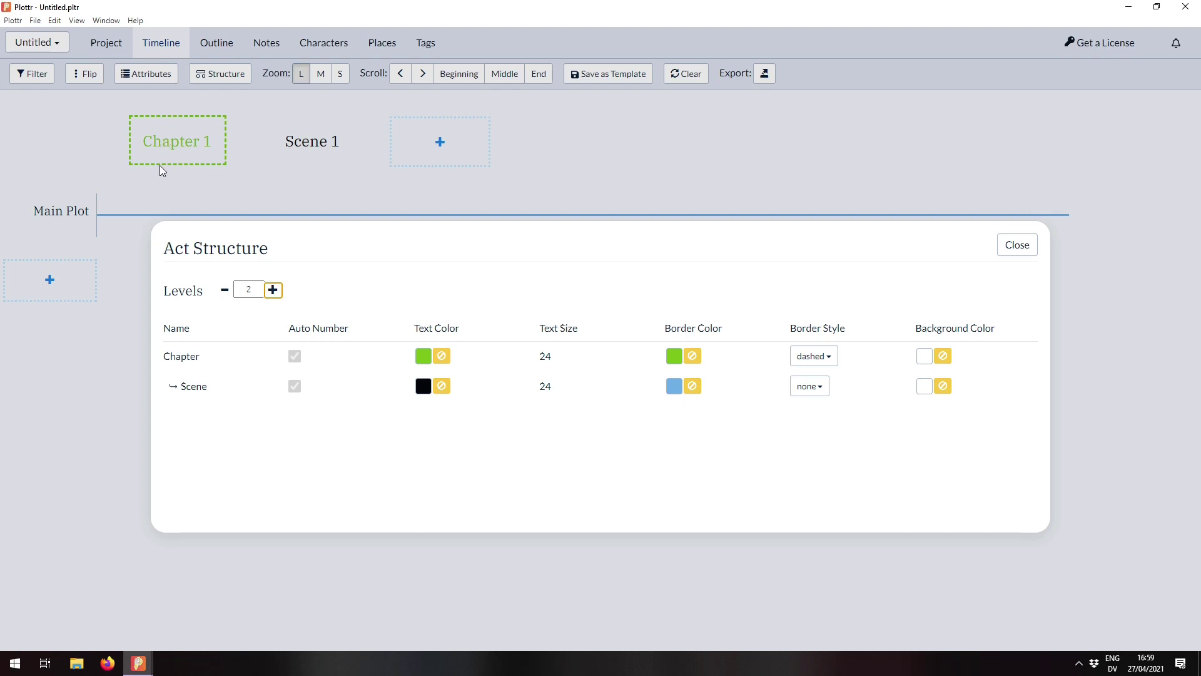
{"action": "left_click", "coordinate": [273, 289]}
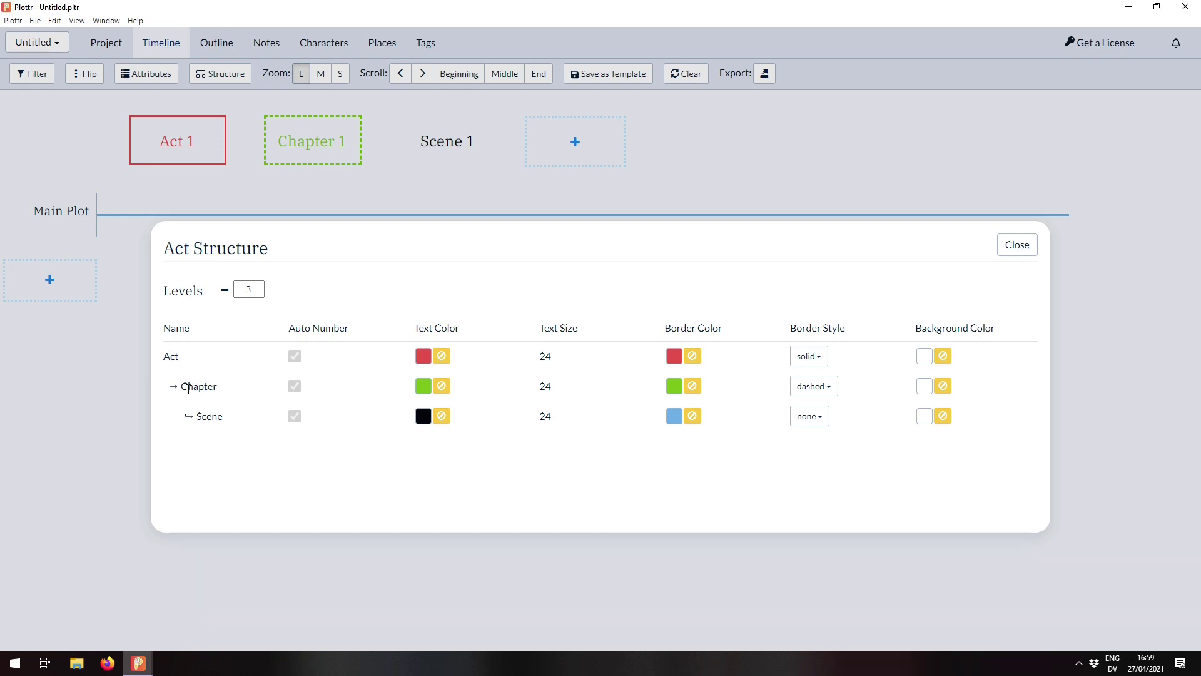
{"action": "left_click", "coordinate": [1009, 248]}
{"action": "mouse_move", "coordinate": [462, 140]}
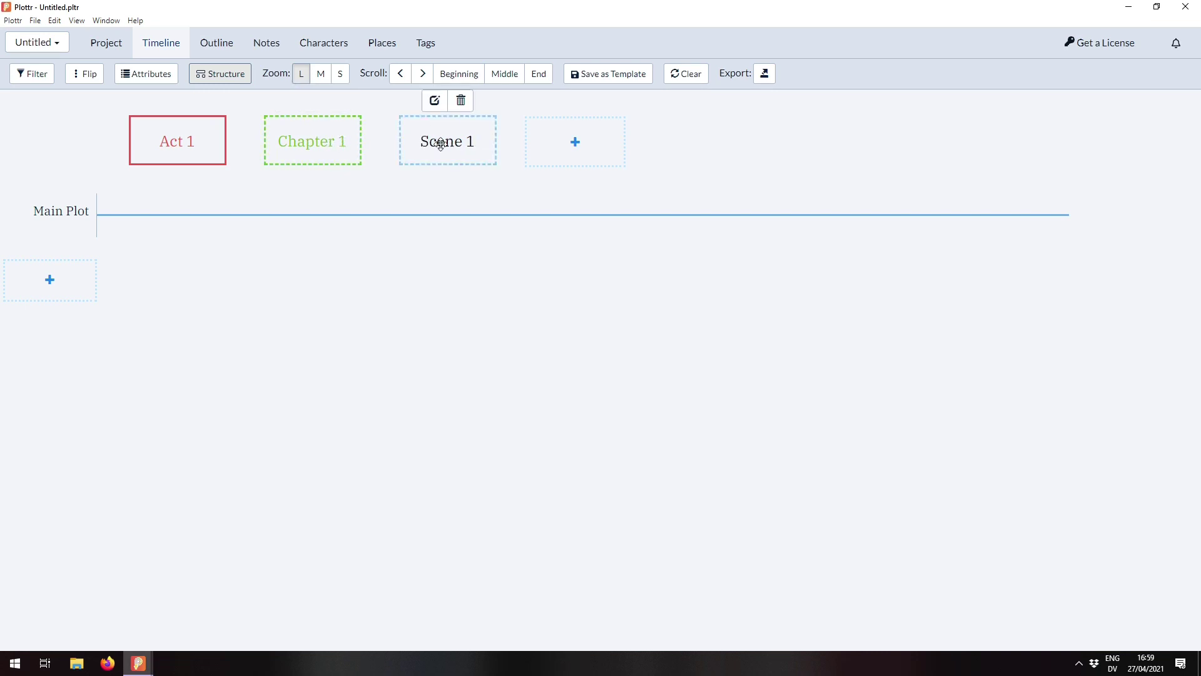
Insert Scene 2 after Scene 1 and a new Chapter 2 after it
{"action": "left_click", "coordinate": [511, 146]}
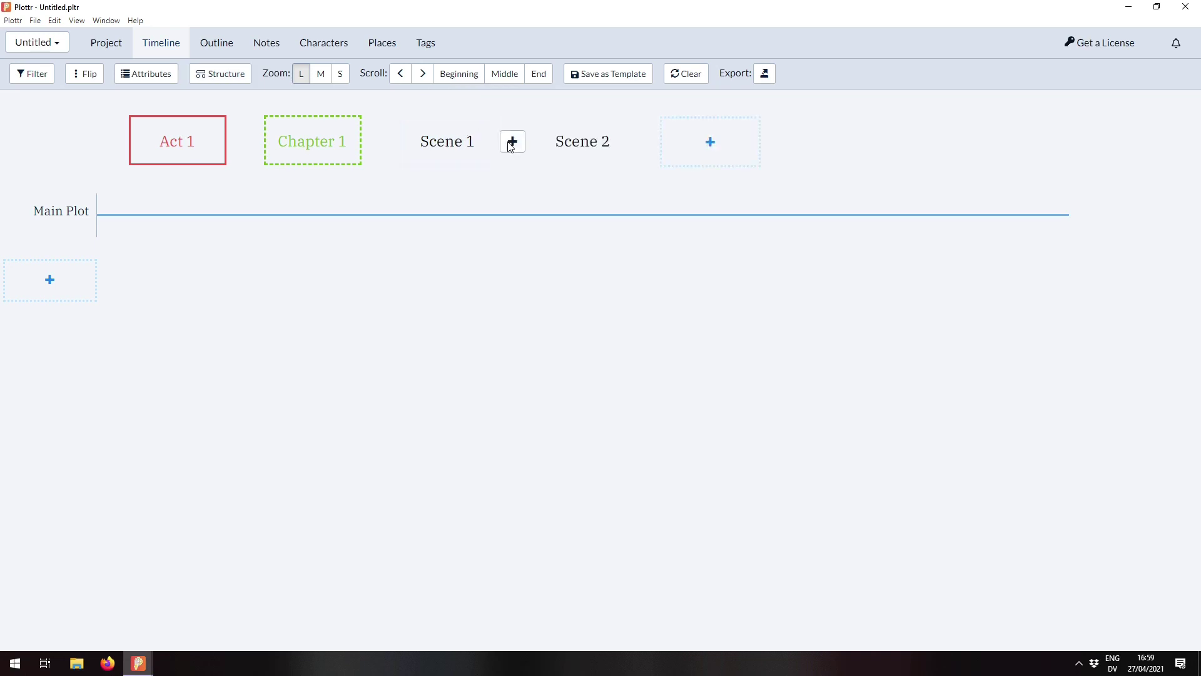
{"action": "mouse_move", "coordinate": [349, 117]}
{"action": "left_click", "coordinate": [377, 142]}
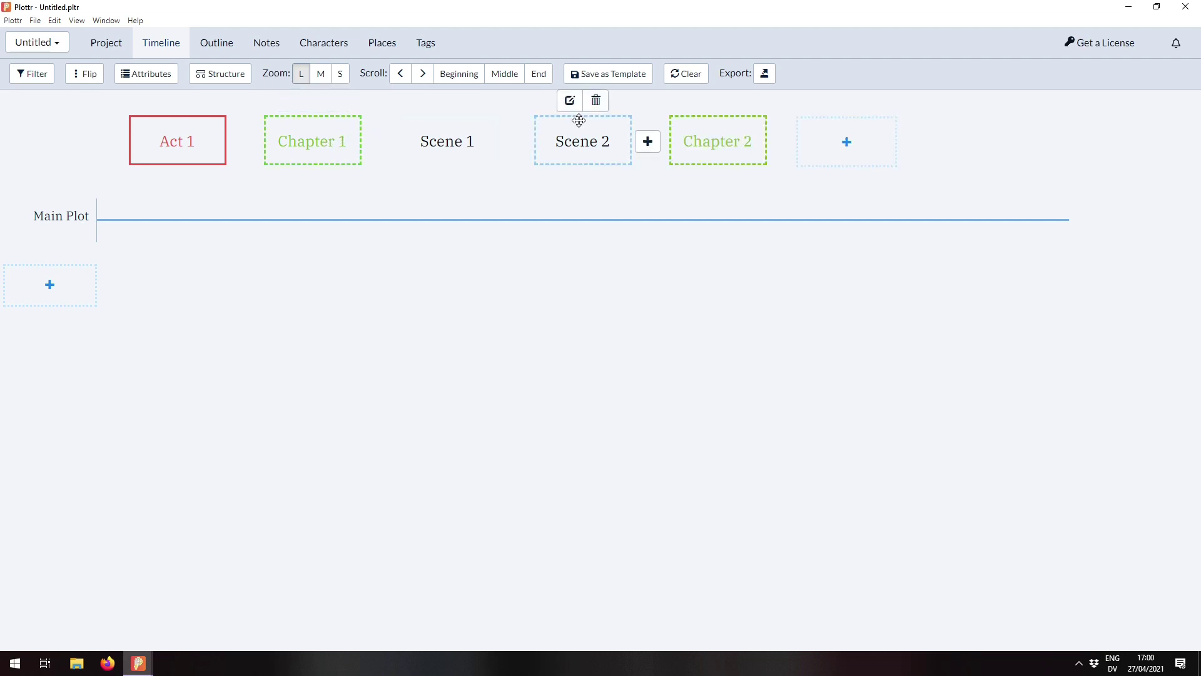
Collapse Act 1 and expand it again
{"action": "mouse_move", "coordinate": [357, 137]}
{"action": "mouse_move", "coordinate": [180, 134]}
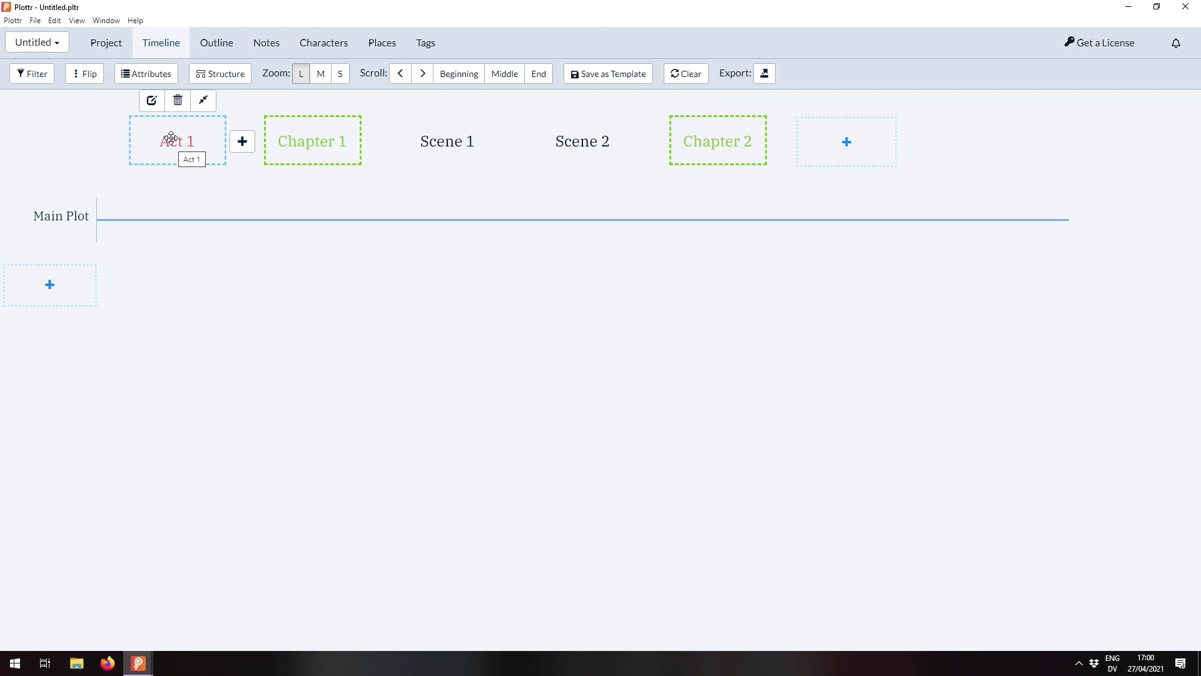
{"action": "left_click", "coordinate": [204, 102]}
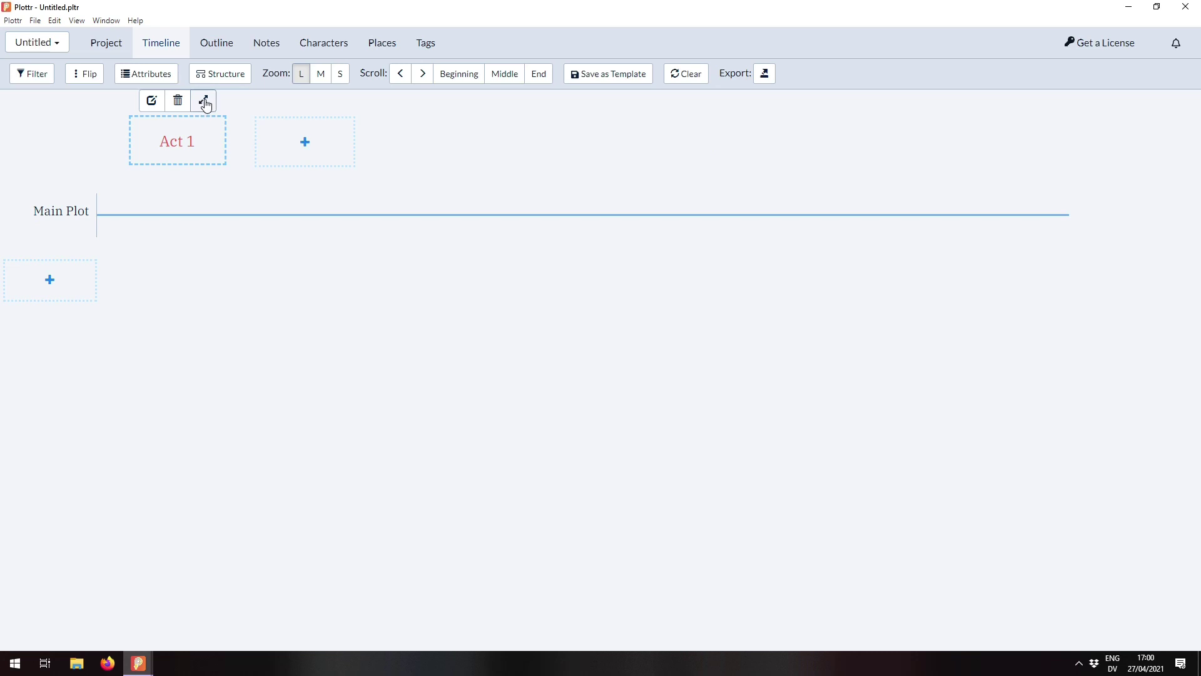
{"action": "left_click", "coordinate": [205, 102]}
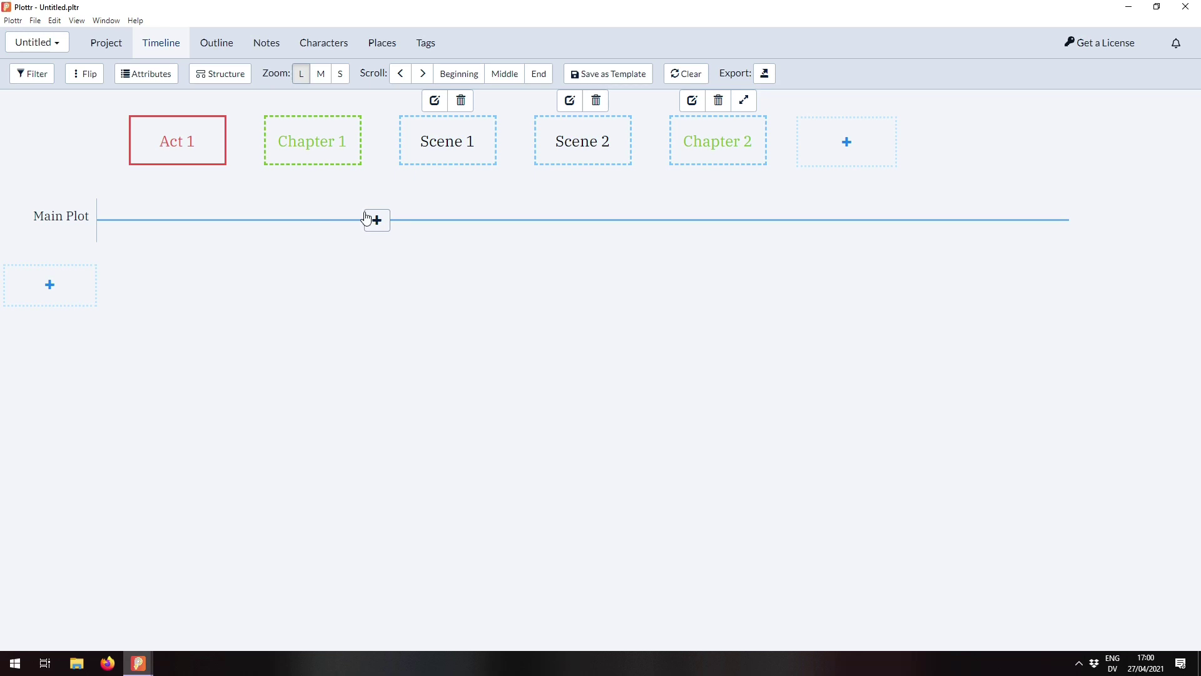
{"action": "mouse_move", "coordinate": [338, 227]}
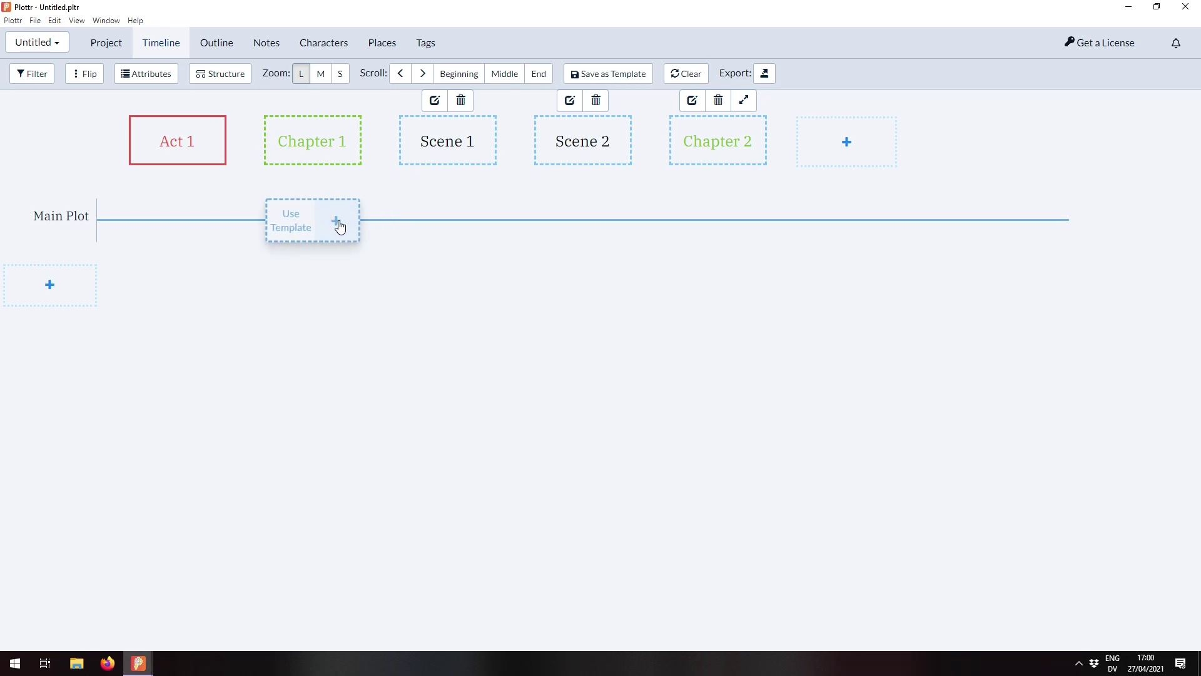
Add Main Plot cards titled 1, 2 and 3 under Chapter 1, Scene 1 and Scene 2, and 0 under Act 1
{"action": "left_click", "coordinate": [337, 224]}
{"action": "type", "text": "1"}
{"action": "key", "text": "Return"}
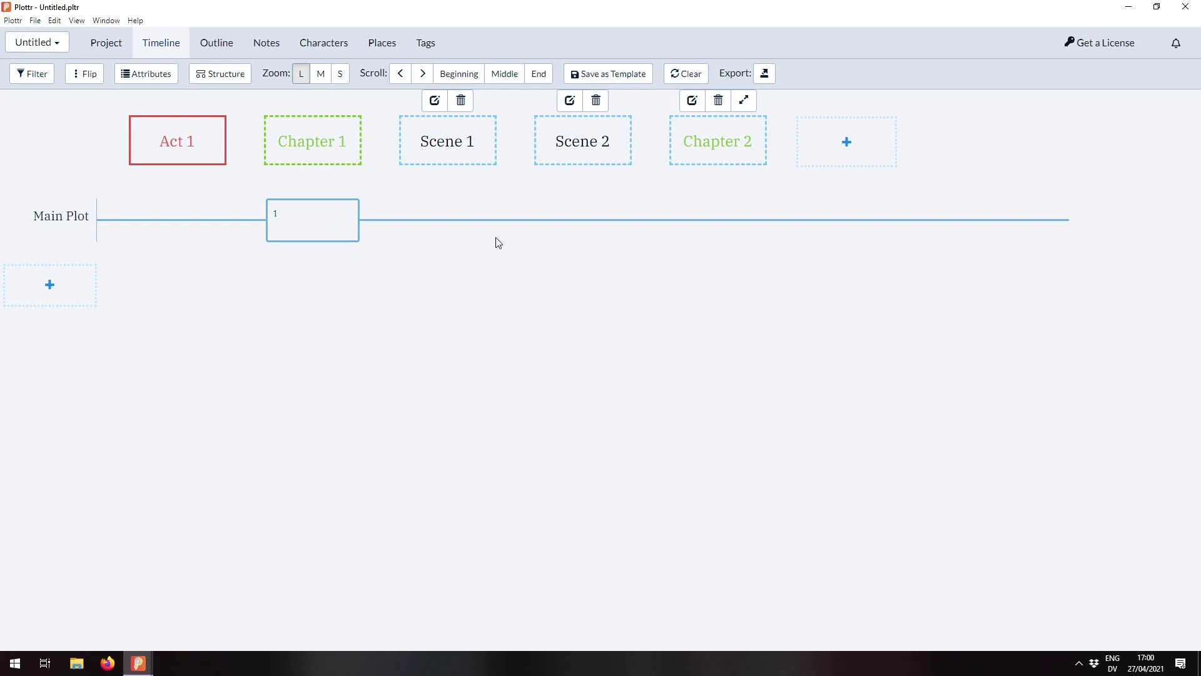
{"action": "left_click", "coordinate": [472, 225]}
{"action": "type", "text": "2"}
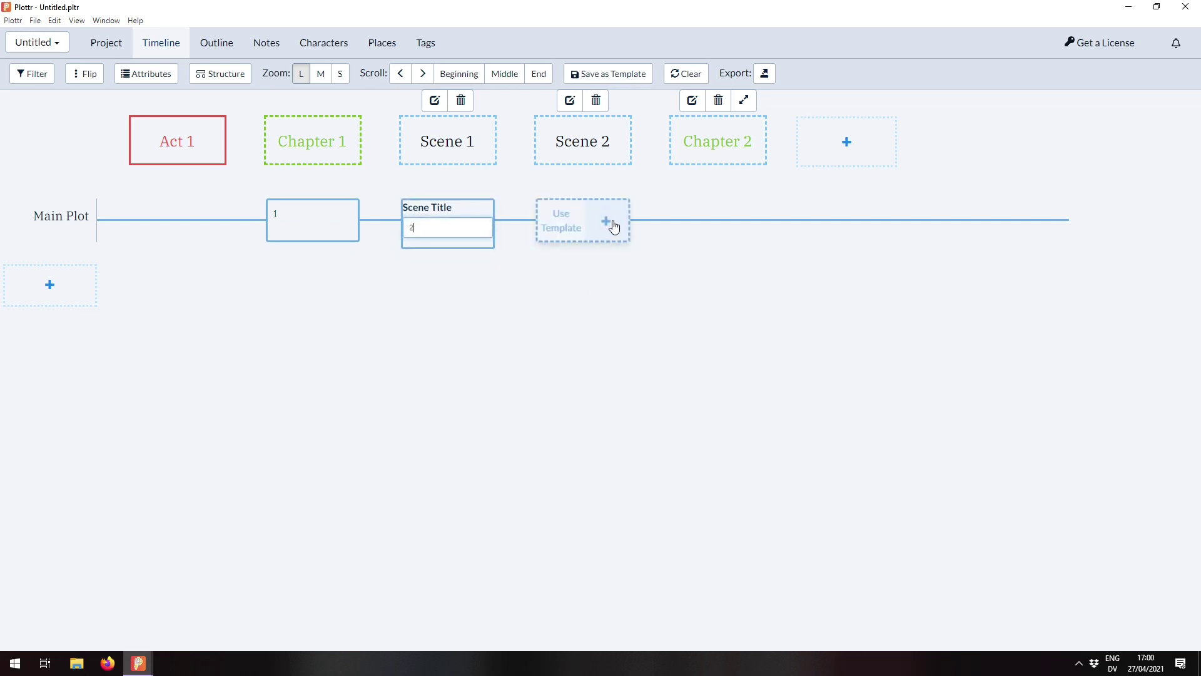
{"action": "left_click", "coordinate": [614, 227]}
{"action": "type", "text": "3"}
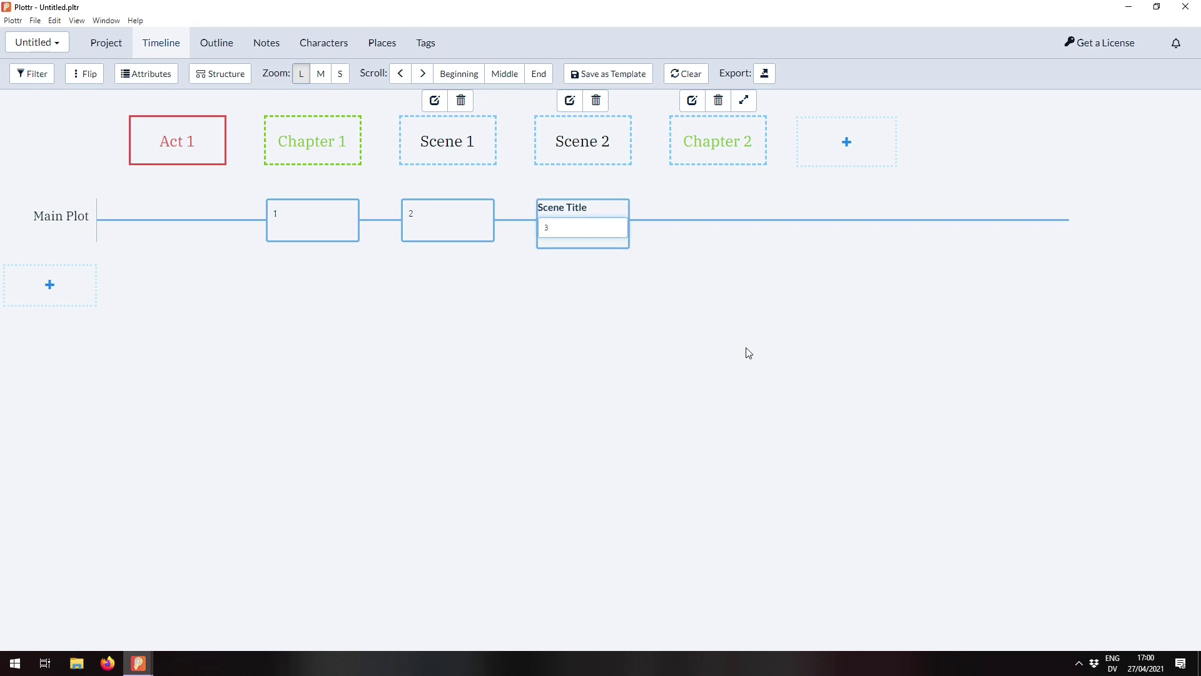
{"action": "left_click", "coordinate": [636, 341]}
{"action": "mouse_move", "coordinate": [202, 233]}
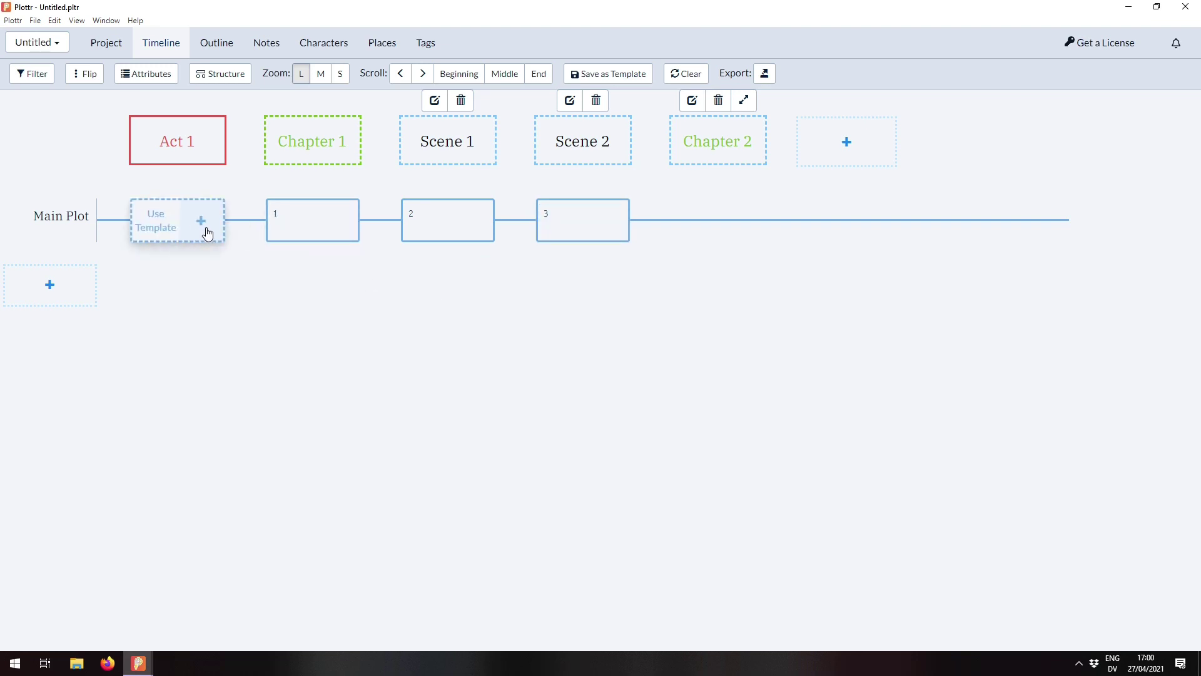
{"action": "left_click", "coordinate": [209, 233]}
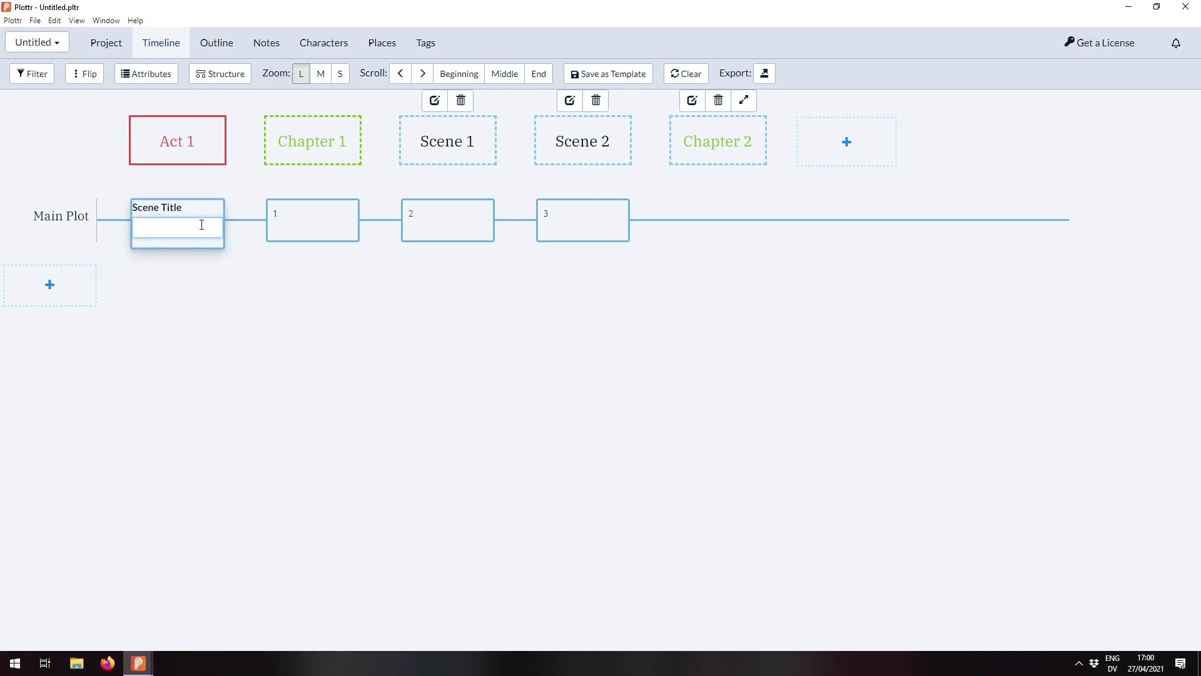
{"action": "type", "text": "0"}
{"action": "left_click", "coordinate": [289, 334]}
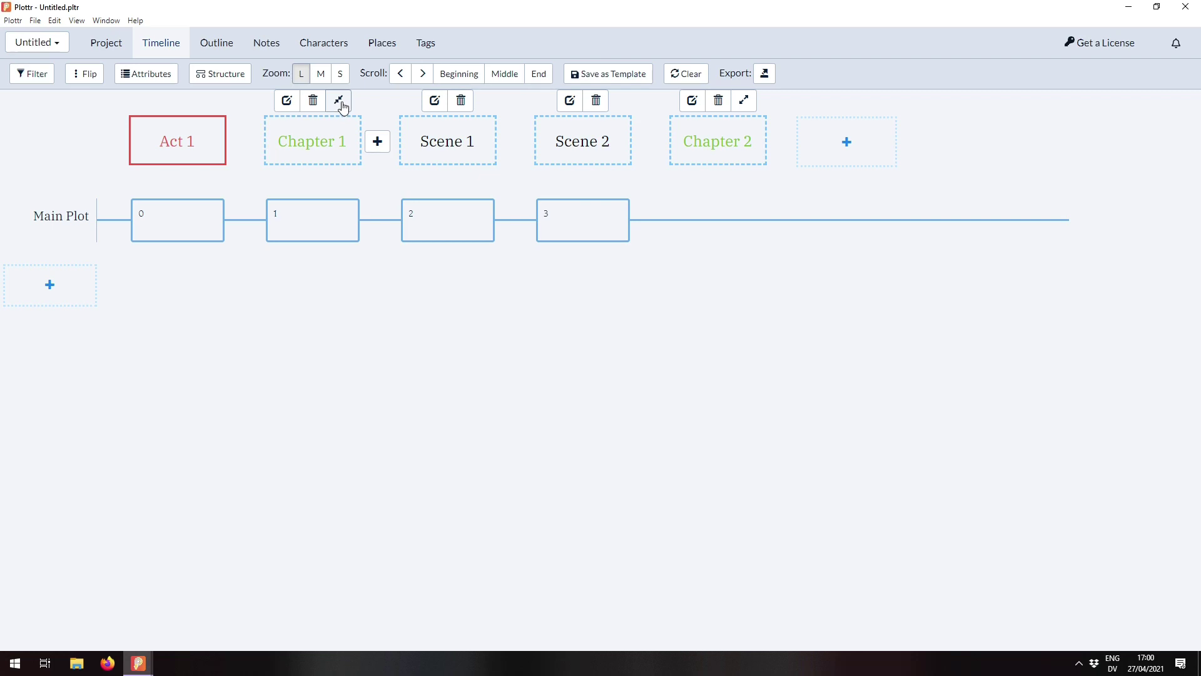
Collapse Chapter 1, view its stacked cards list, then expand it again
{"action": "left_click", "coordinate": [339, 102]}
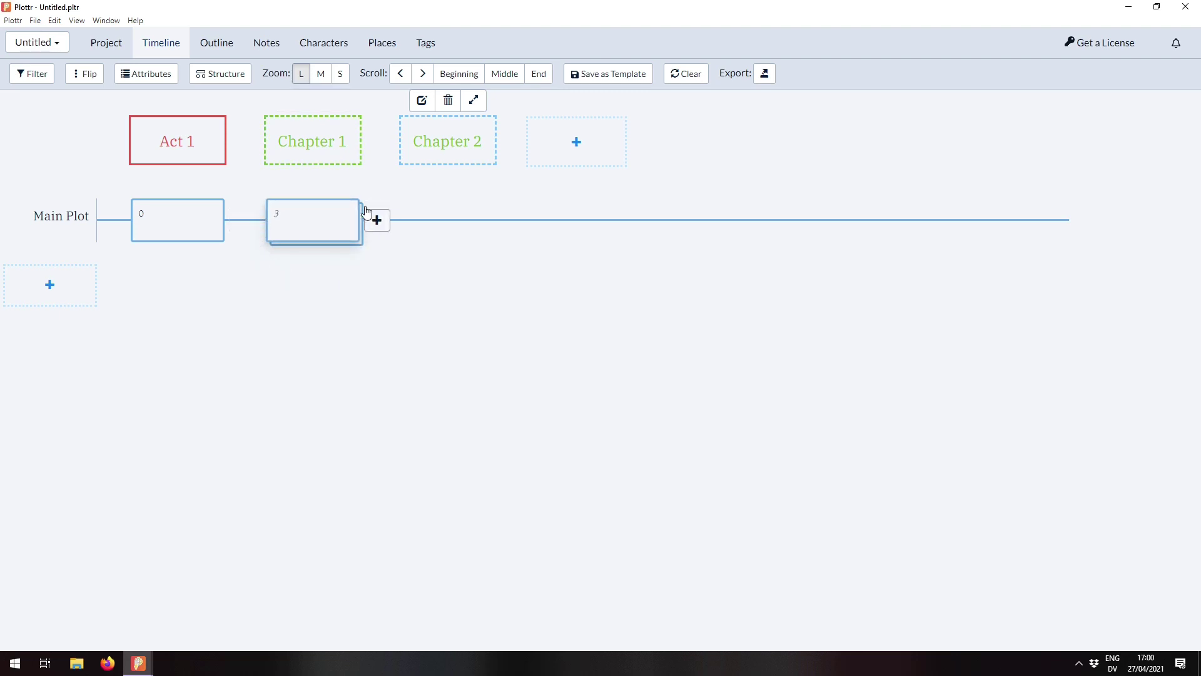
{"action": "left_click", "coordinate": [334, 237]}
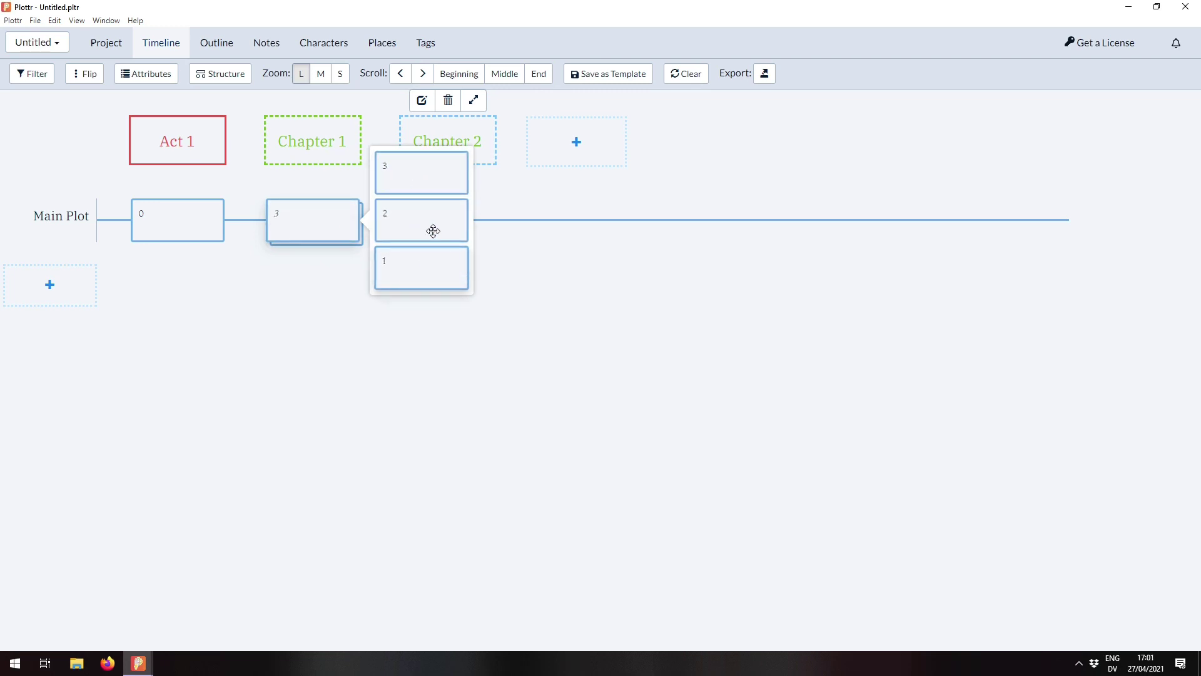
{"action": "left_click", "coordinate": [302, 226]}
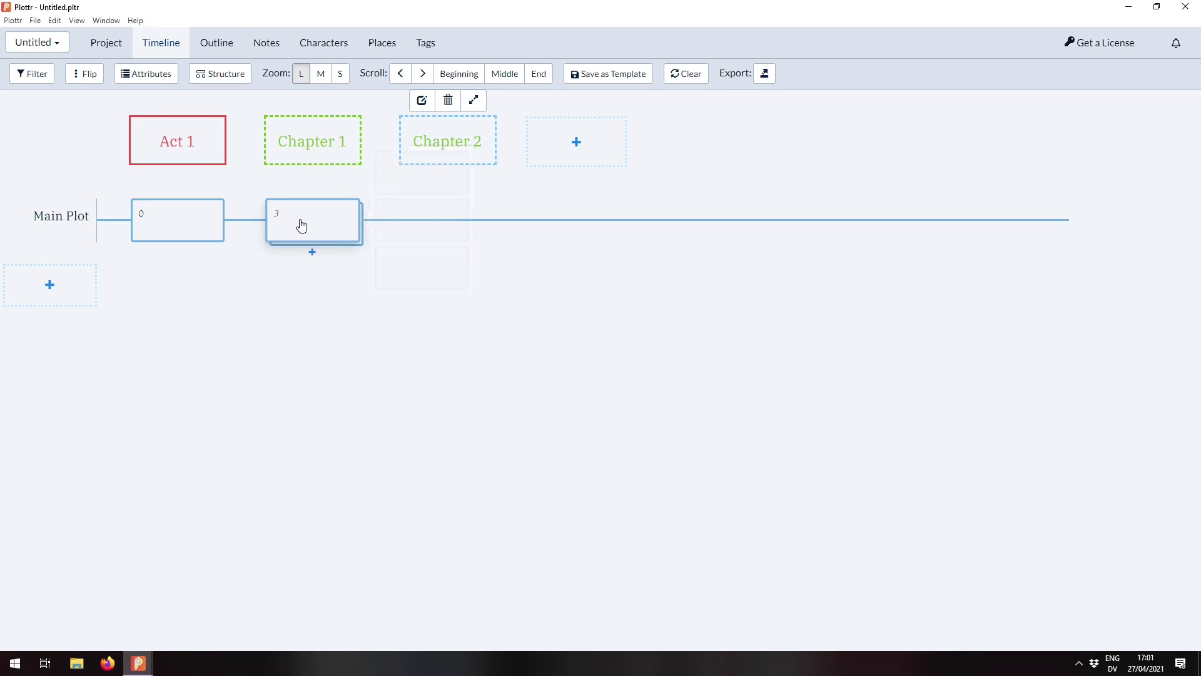
{"action": "left_click", "coordinate": [339, 101]}
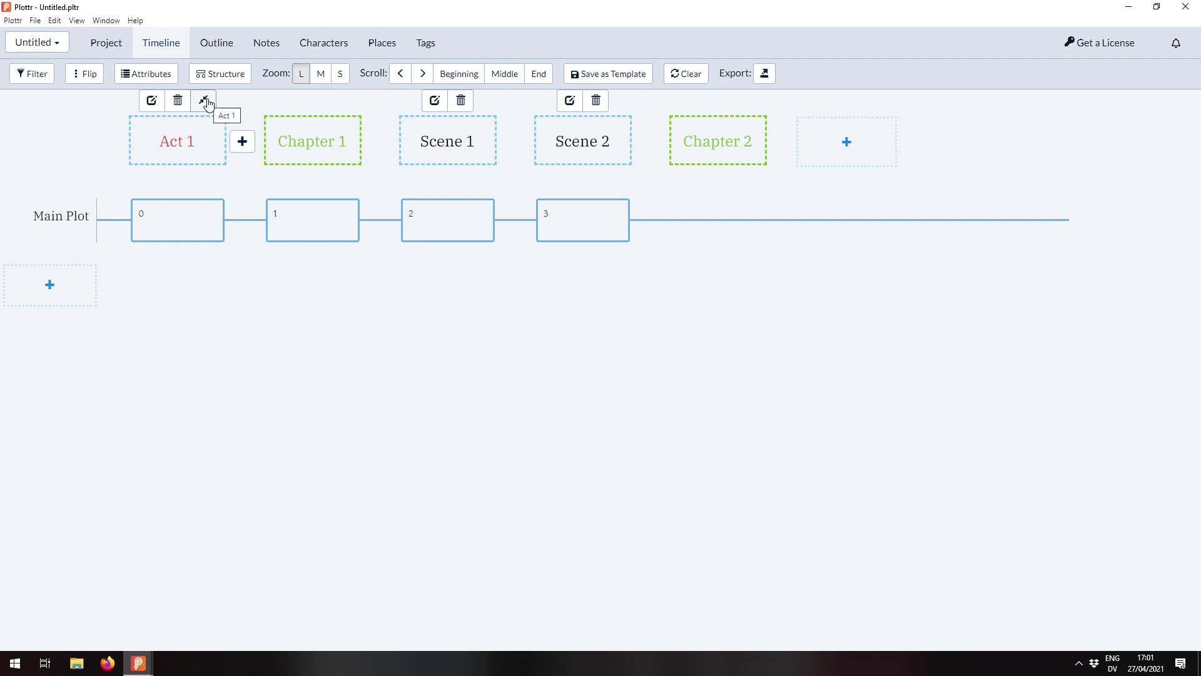
Collapse Act 1, list all its stacked cards, then expand it again
{"action": "left_click", "coordinate": [208, 104]}
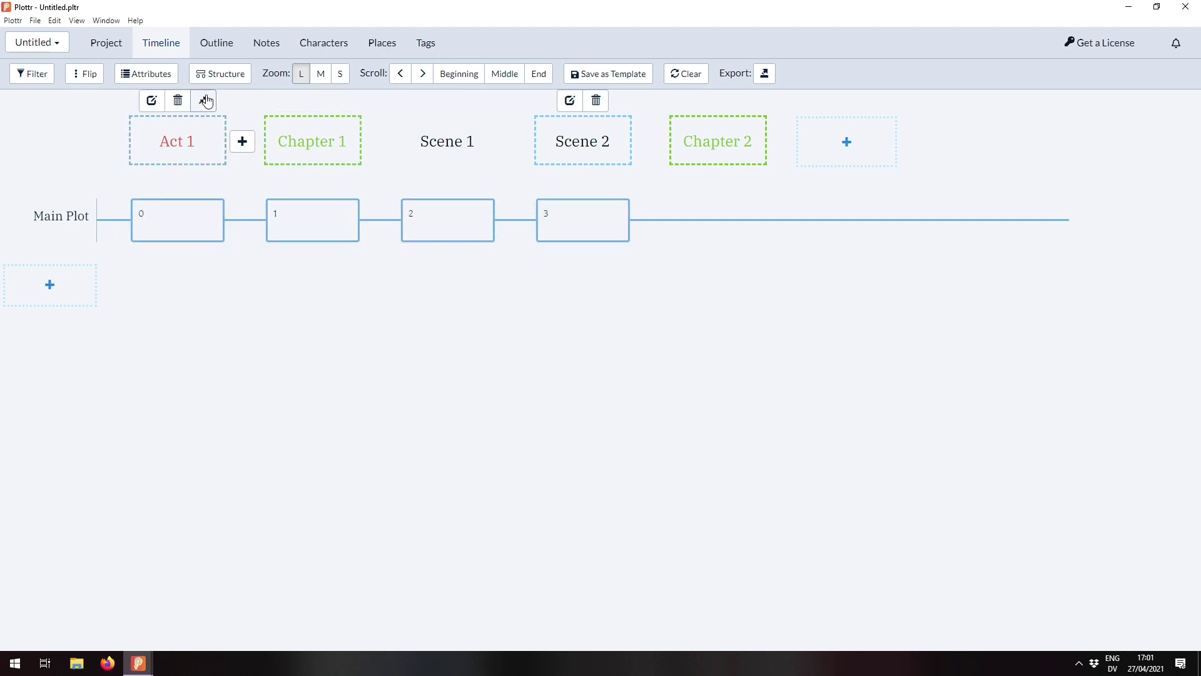
{"action": "left_click", "coordinate": [207, 100]}
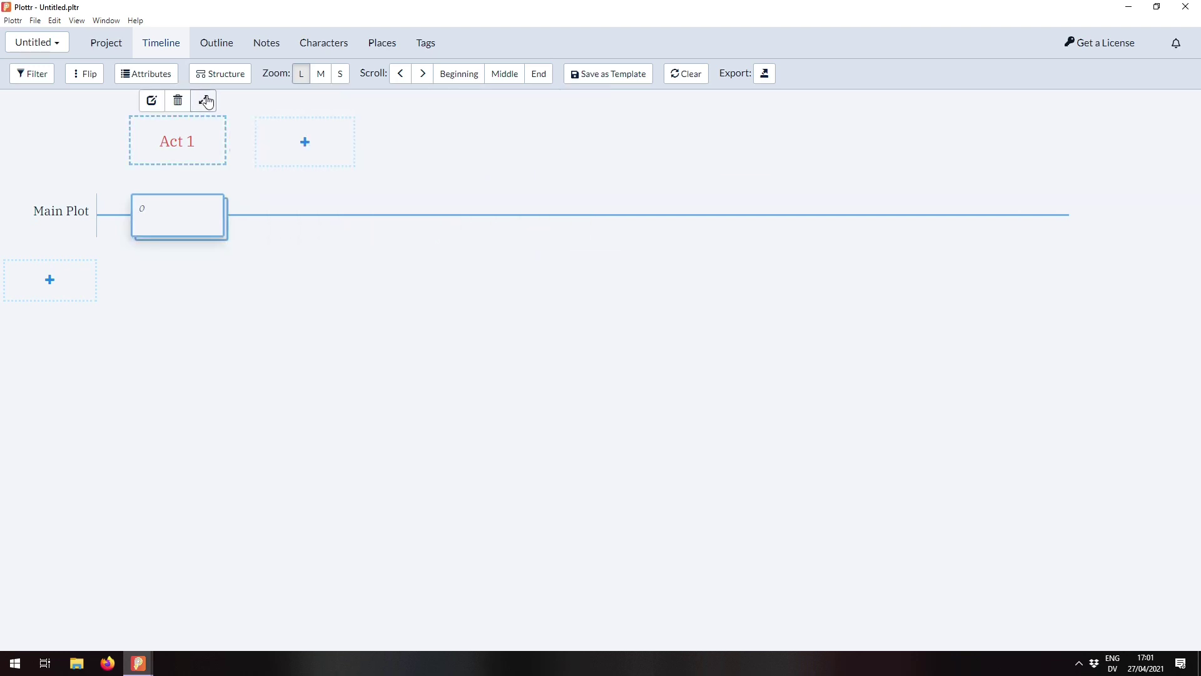
{"action": "left_click", "coordinate": [176, 223]}
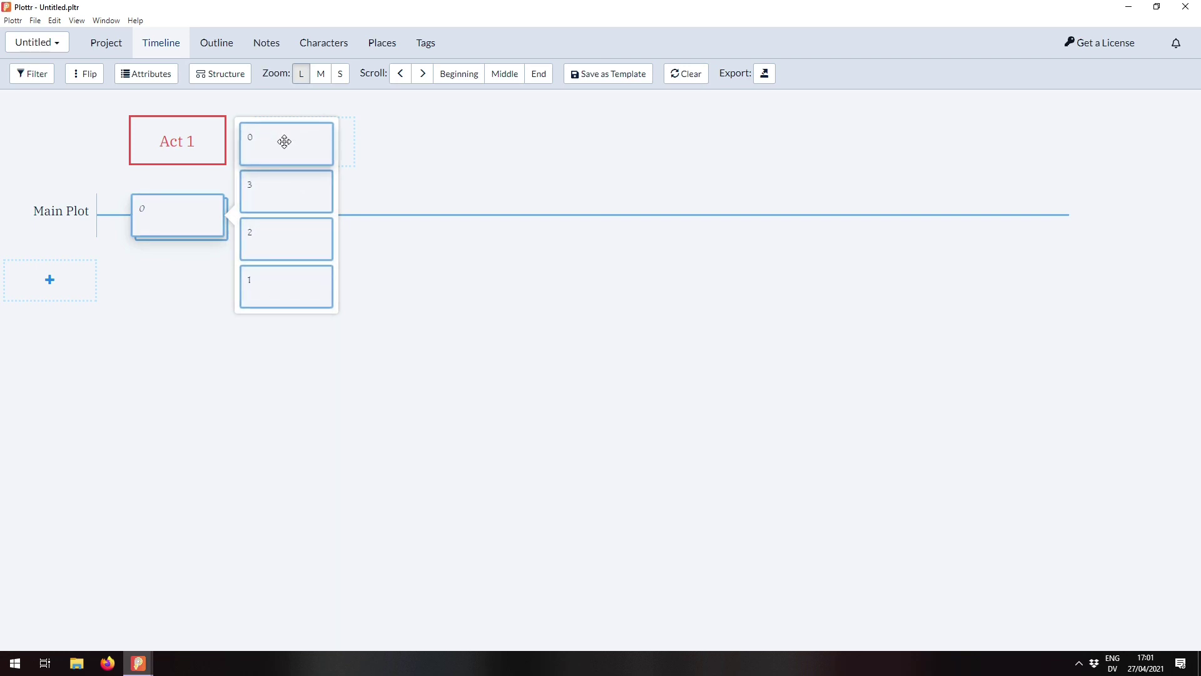
{"action": "left_click", "coordinate": [204, 100]}
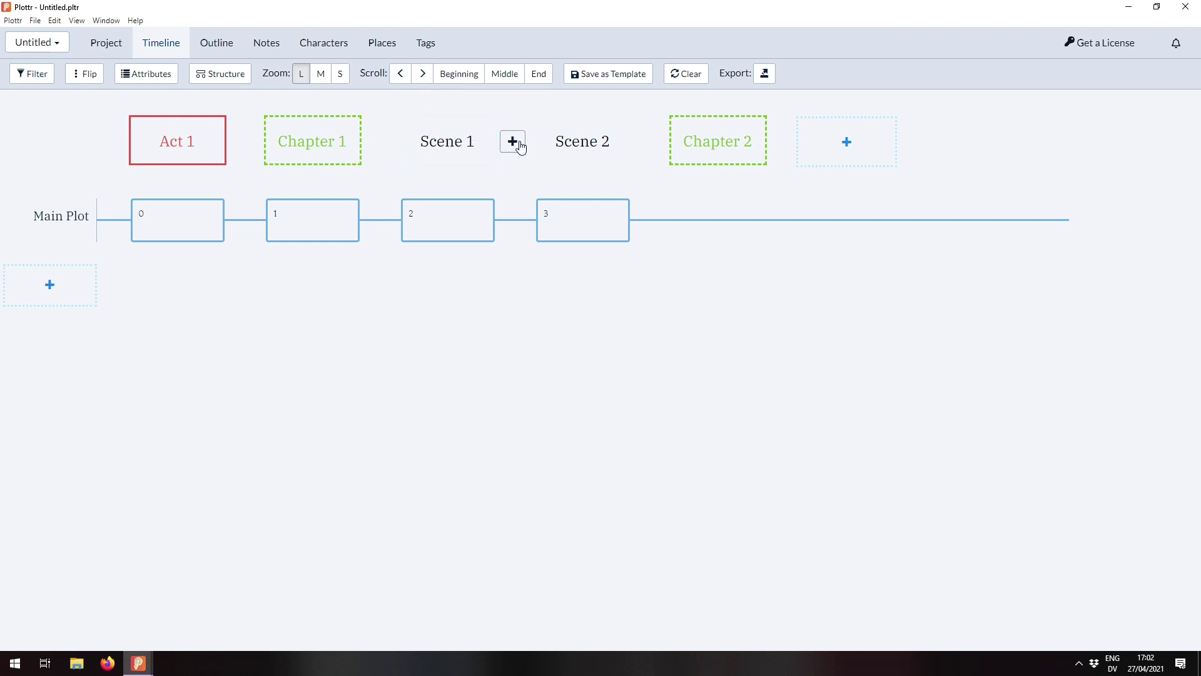
Insert a Scene 3 in Chapter 1, a new chapter after Chapter 2, and a first scene in Chapter 2
{"action": "left_click", "coordinate": [519, 148]}
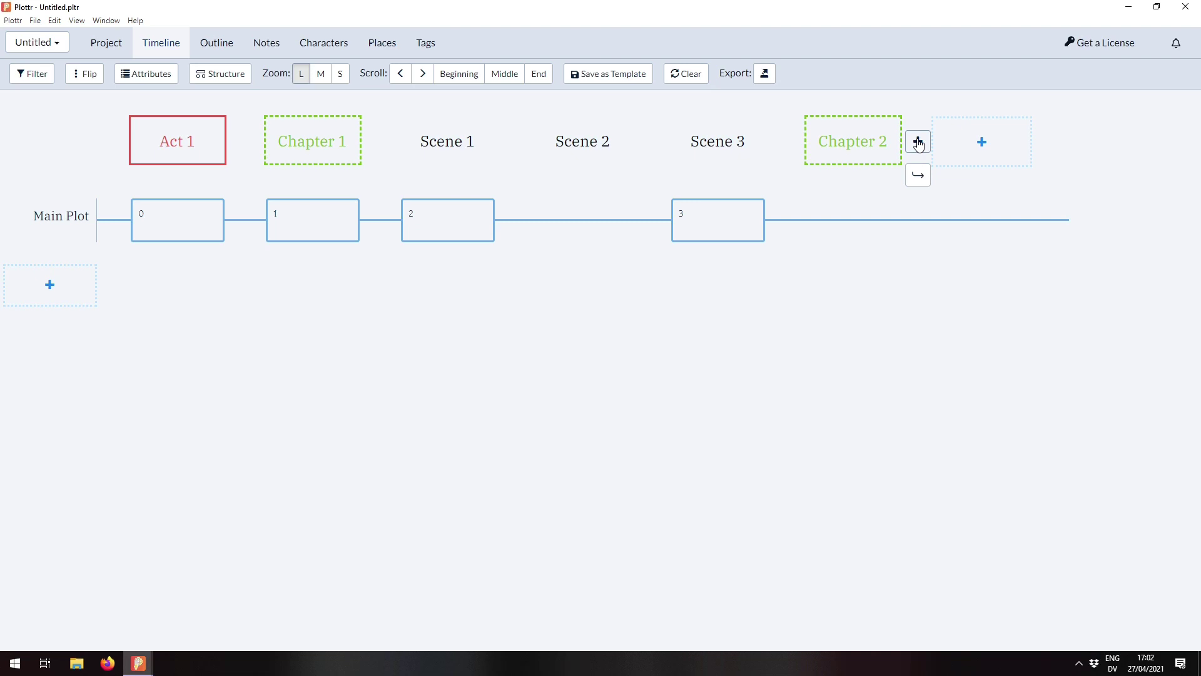
{"action": "left_click", "coordinate": [919, 144]}
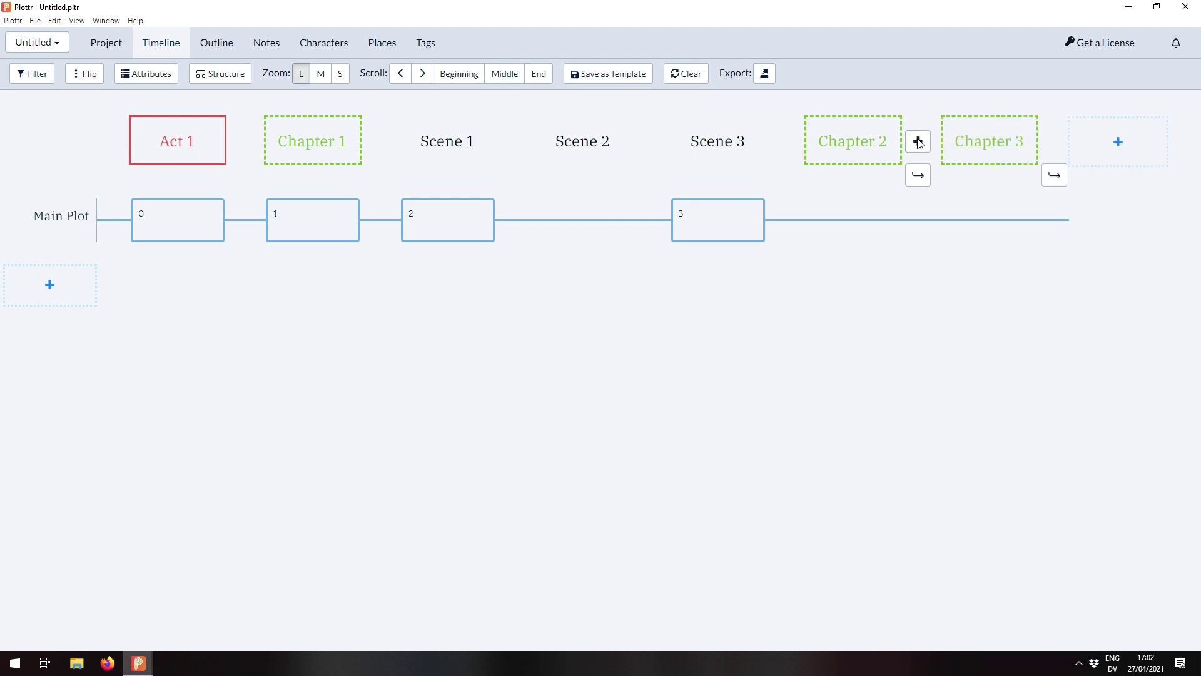
{"action": "left_click", "coordinate": [918, 179]}
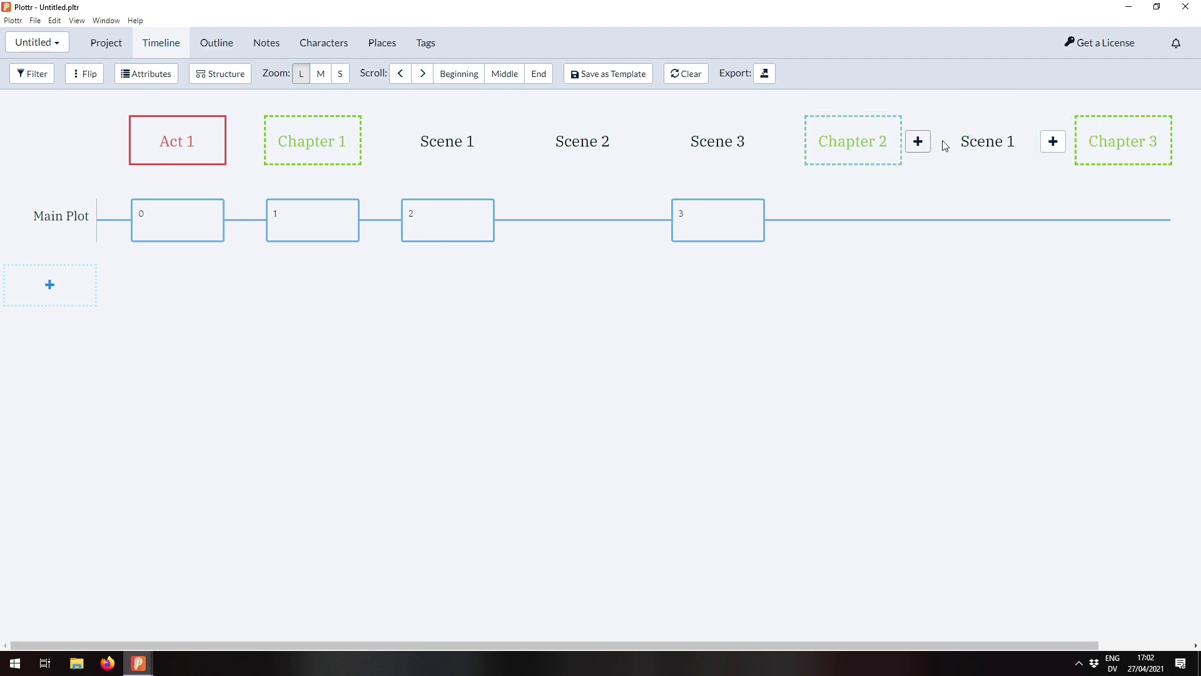
Add a Scene 2 column after Chapter 2's Scene 1 and scroll the timeline to check
{"action": "mouse_move", "coordinate": [1008, 138]}
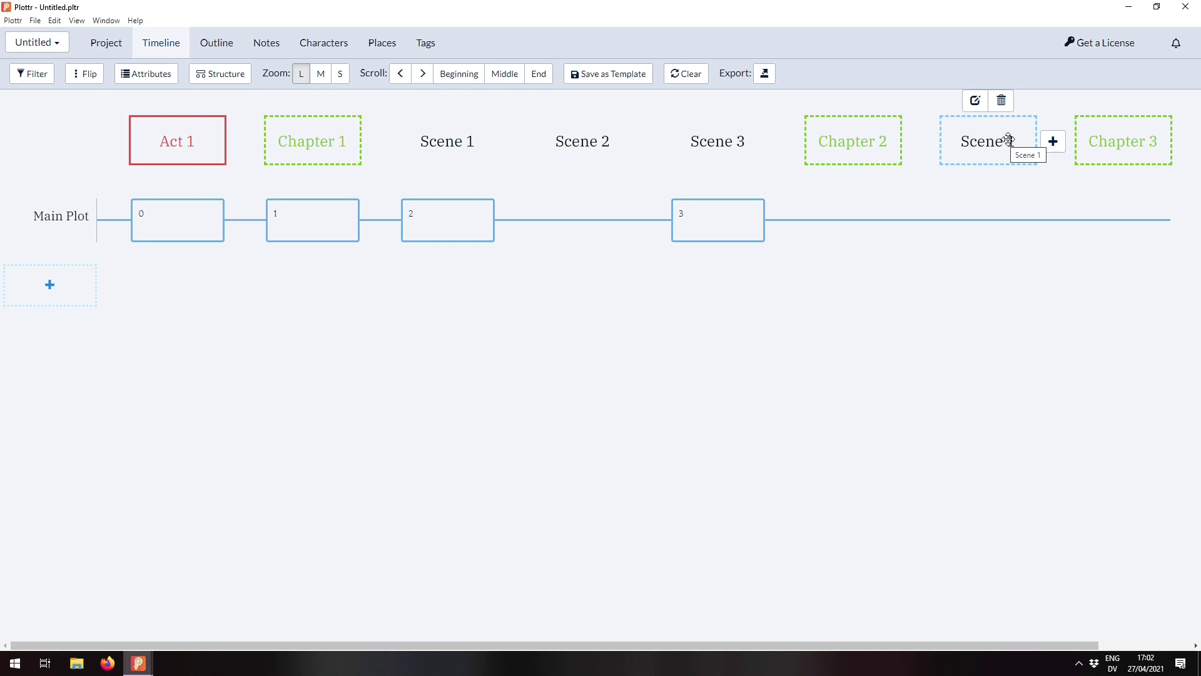
{"action": "left_click", "coordinate": [1052, 143]}
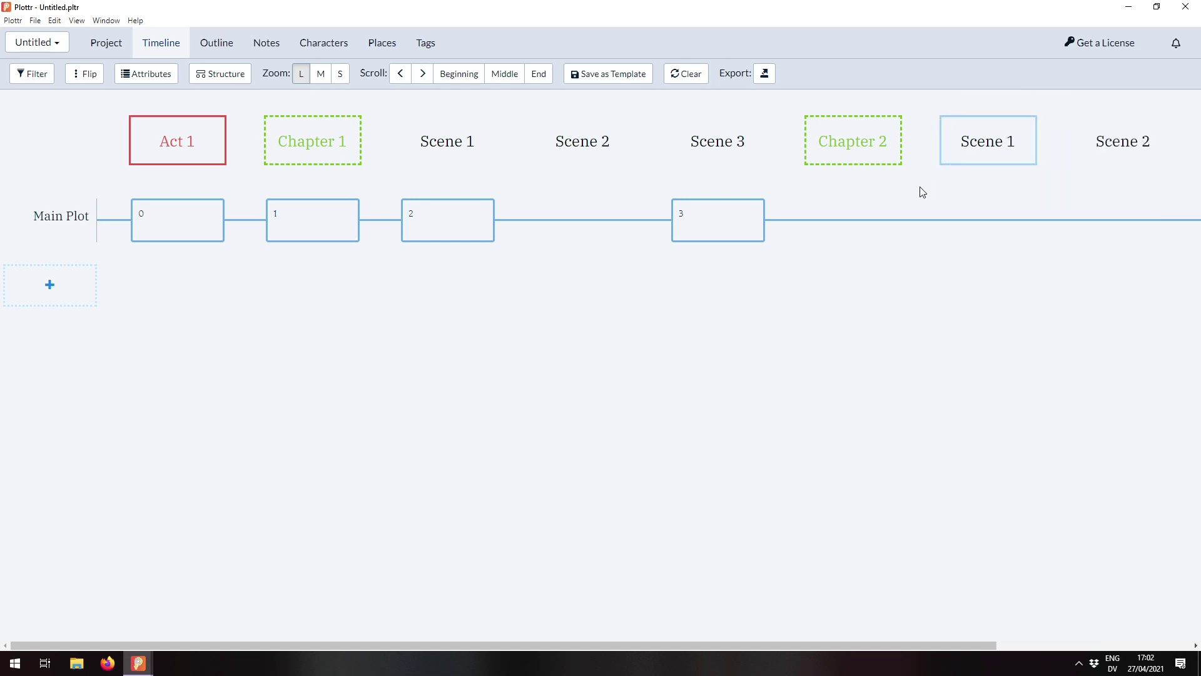
{"action": "scroll", "coordinate": [829, 187], "scroll_direction": "right", "scroll_amount": 4}
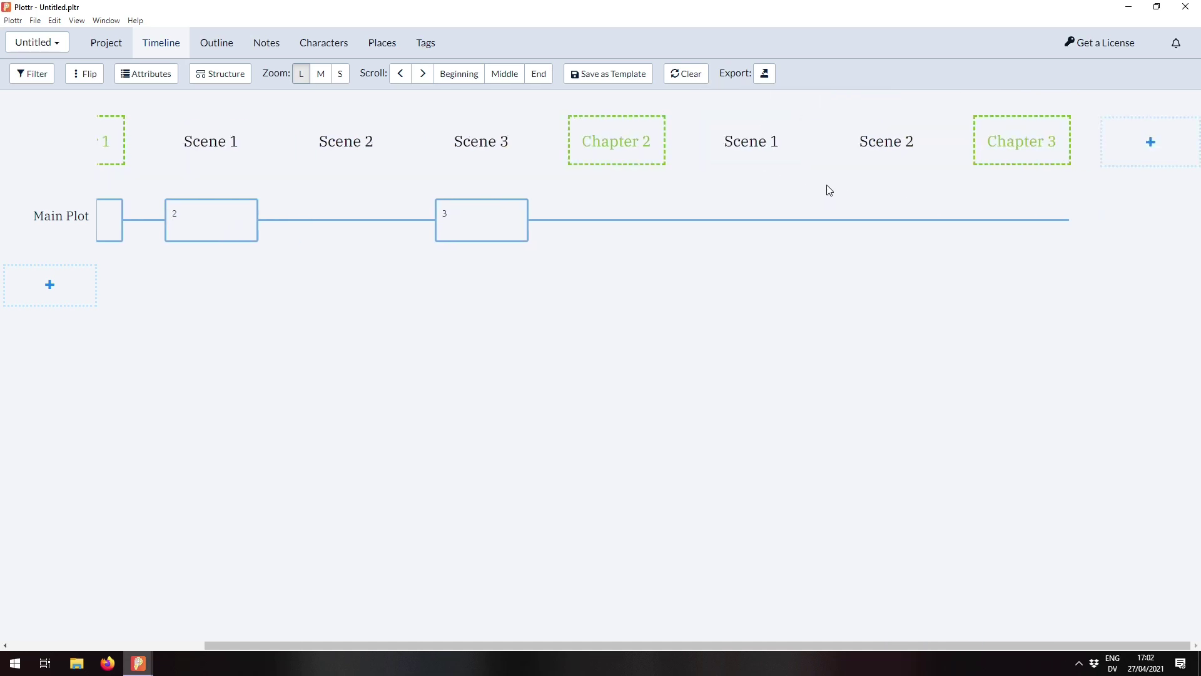
{"action": "scroll", "coordinate": [814, 189], "scroll_direction": "left", "scroll_amount": 4}
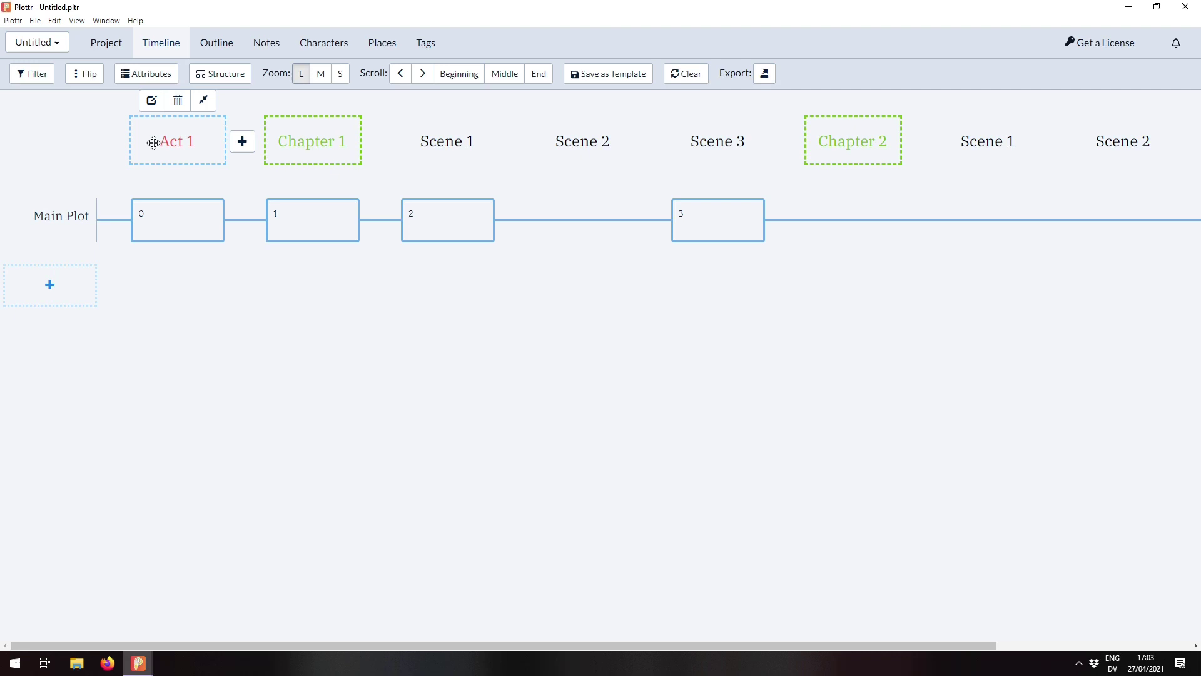
{"action": "scroll", "coordinate": [550, 170], "scroll_direction": "right", "scroll_amount": 4}
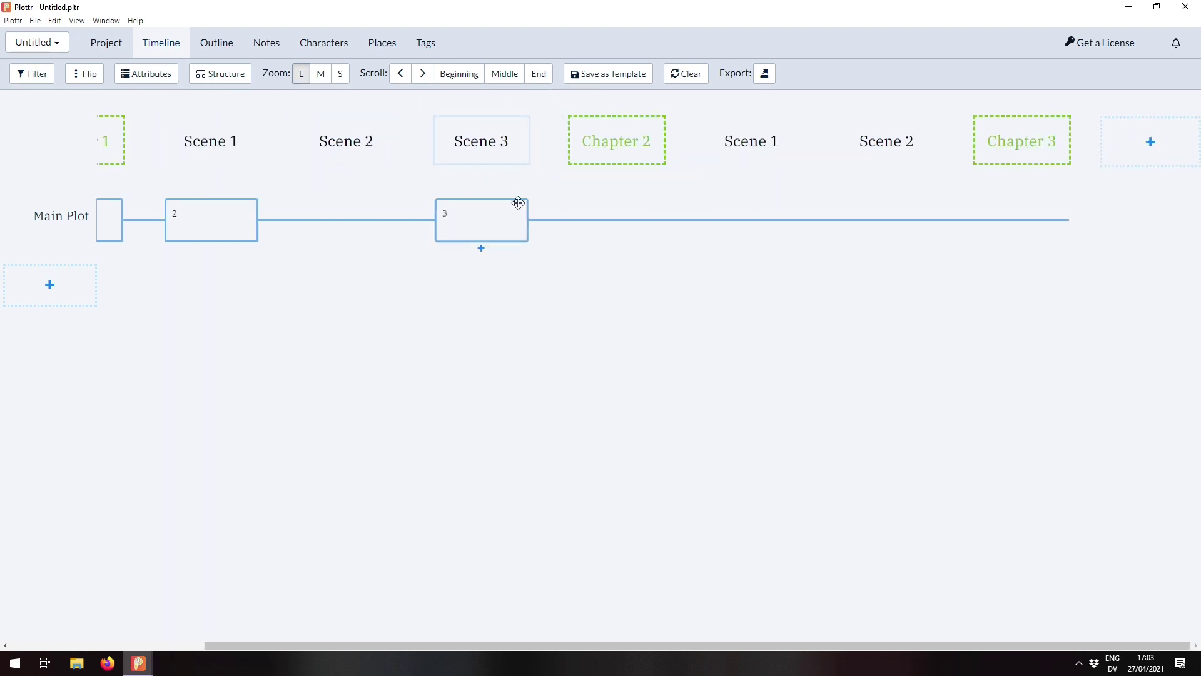
{"action": "scroll", "coordinate": [486, 182], "scroll_direction": "left", "scroll_amount": 4}
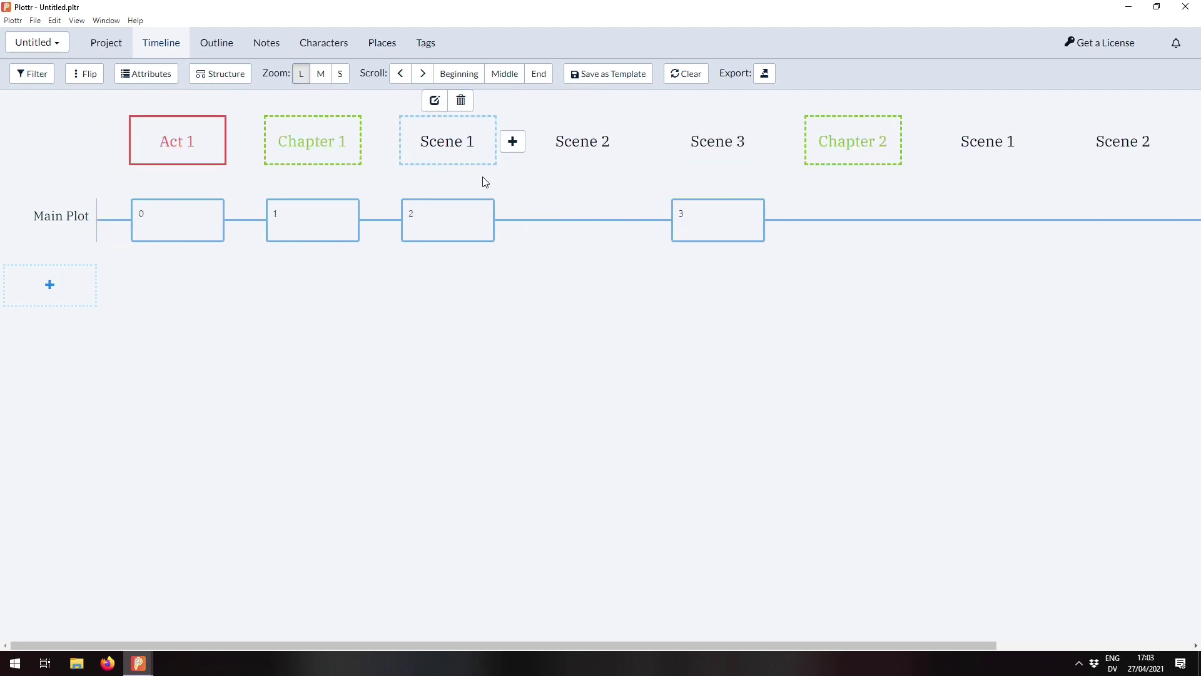
Make the Act level's text light blue and its border style none, keeping a red border colour
{"action": "left_click", "coordinate": [210, 78]}
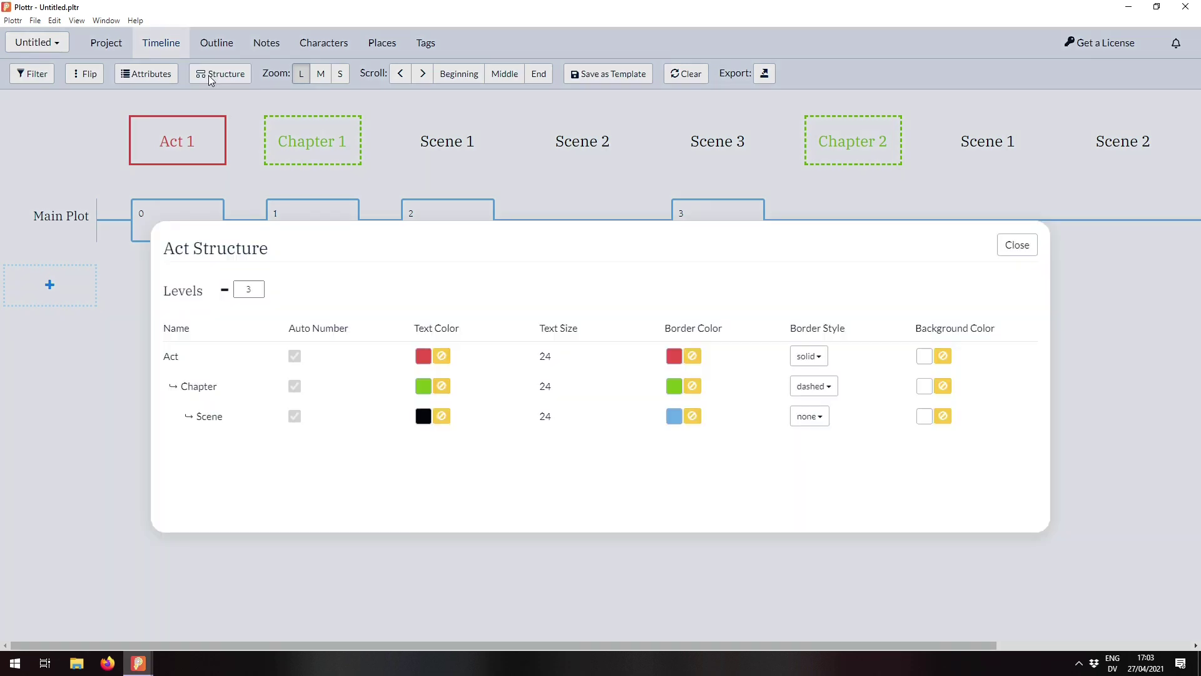
{"action": "left_click", "coordinate": [424, 360]}
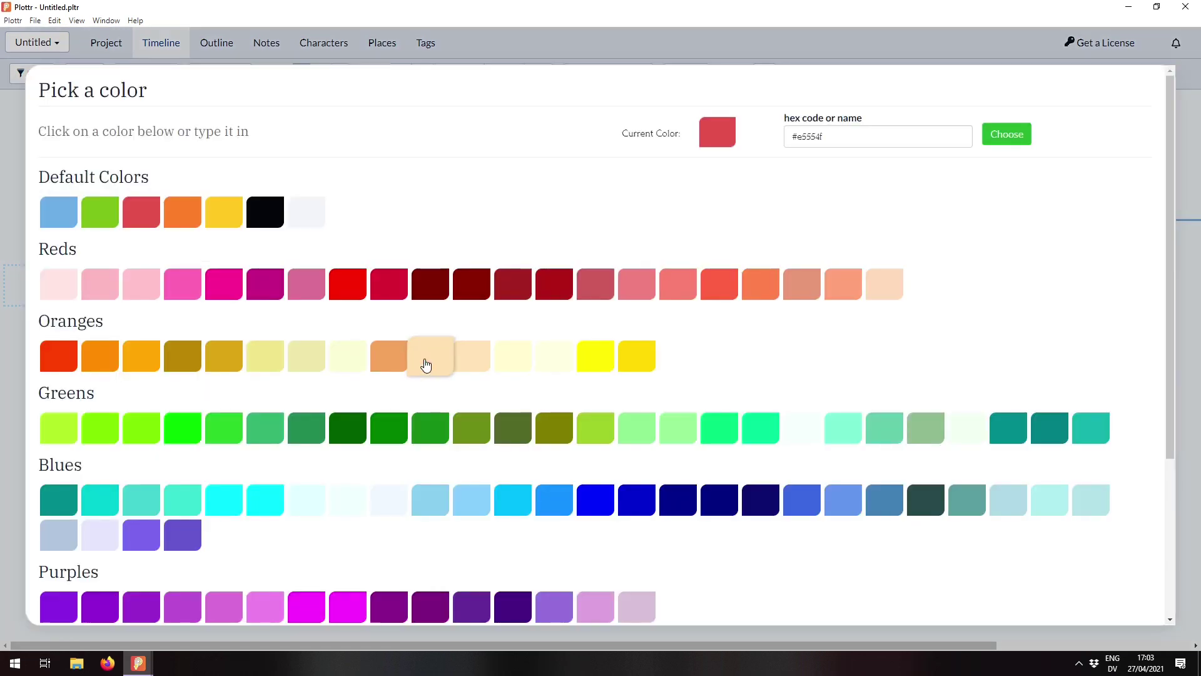
{"action": "left_click", "coordinate": [55, 213]}
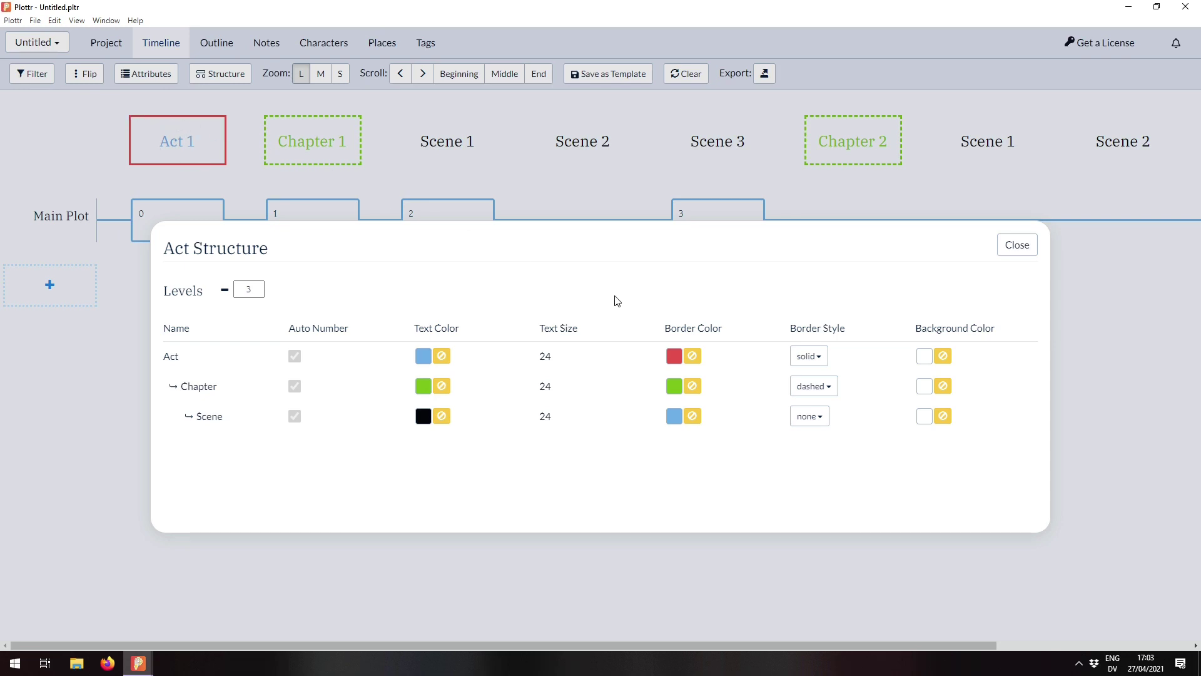
{"action": "left_click", "coordinate": [693, 358]}
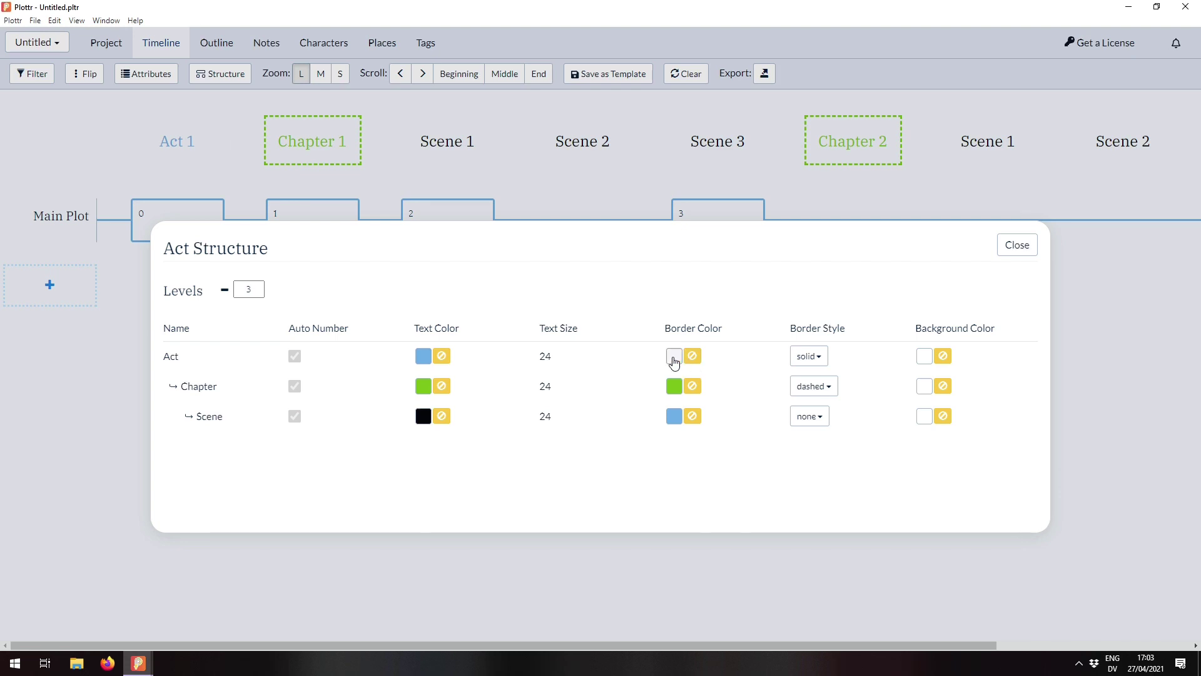
{"action": "left_click", "coordinate": [674, 356]}
{"action": "left_click", "coordinate": [142, 213]}
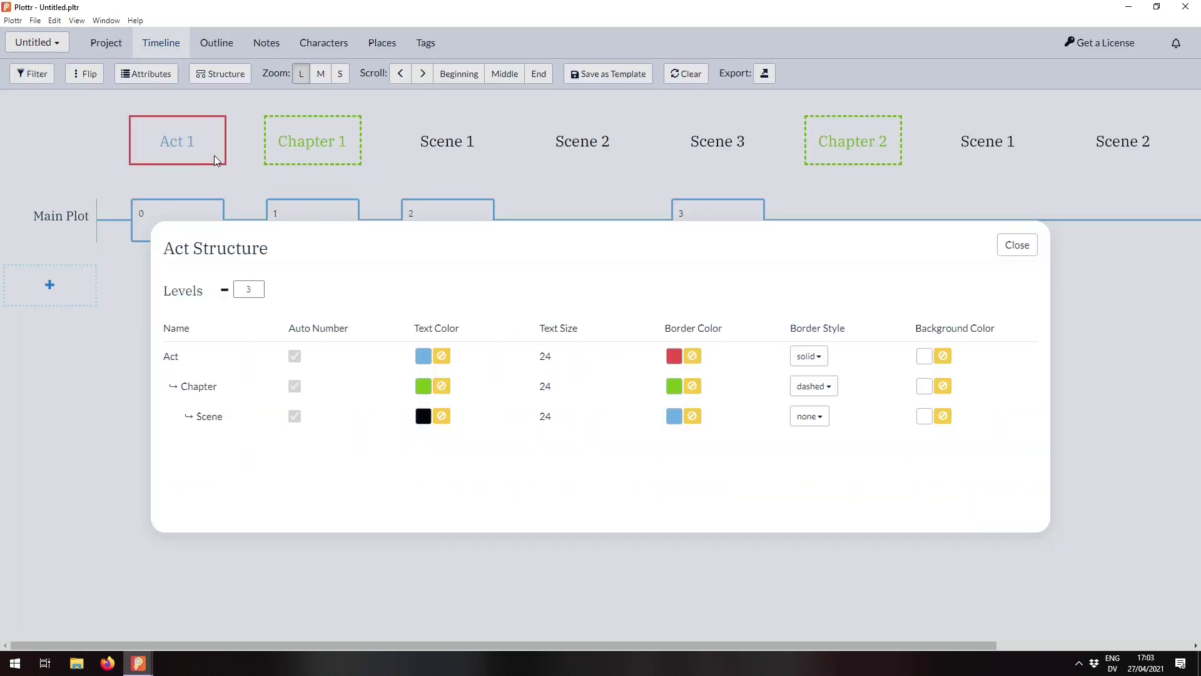
{"action": "left_click", "coordinate": [809, 356]}
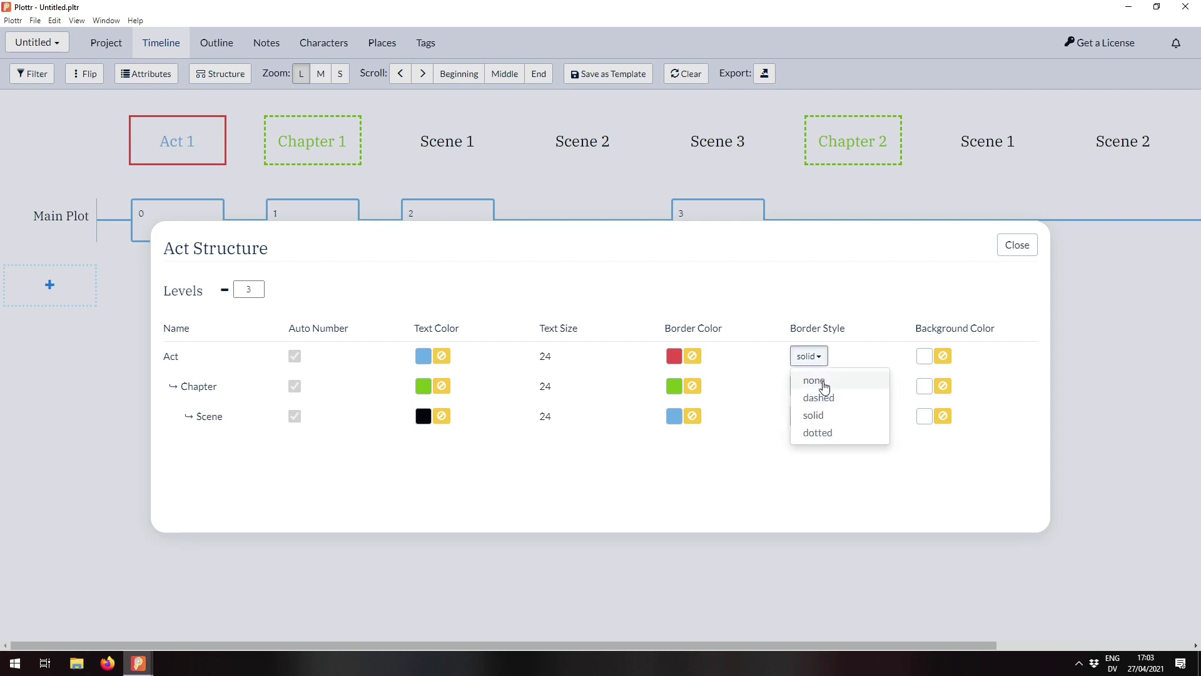
{"action": "left_click", "coordinate": [824, 383]}
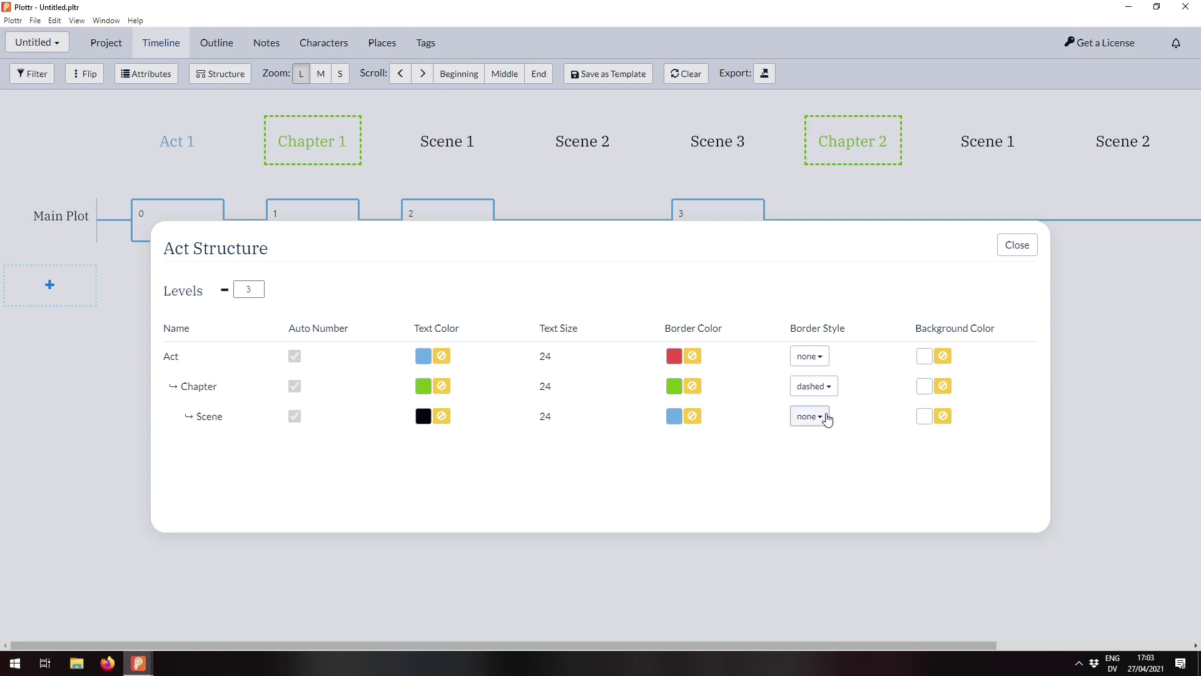
Give Scene headers black dashed borders with no background fill
{"action": "left_click", "coordinate": [819, 420]}
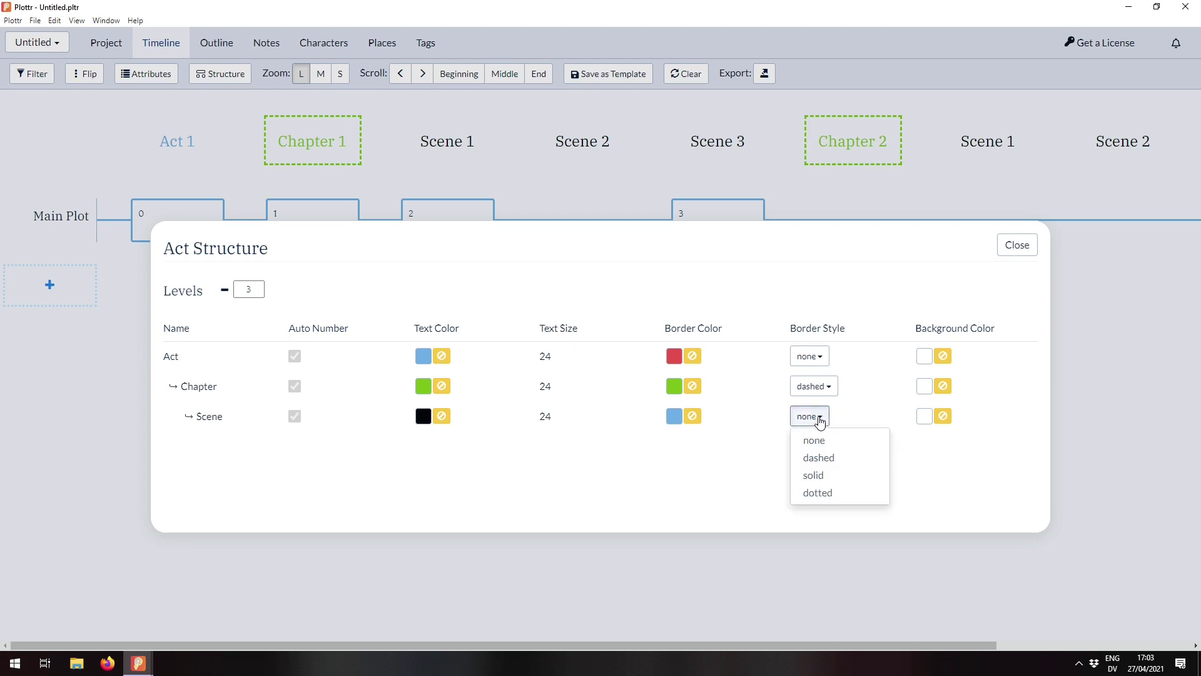
{"action": "left_click", "coordinate": [849, 465]}
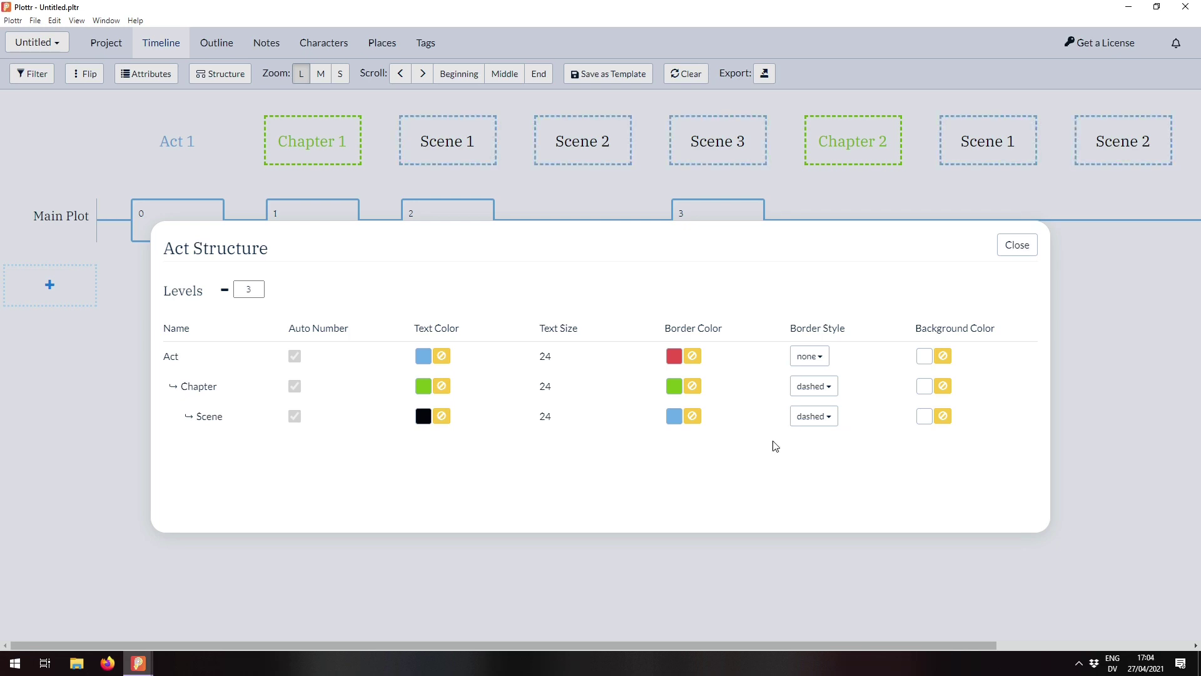
{"action": "left_click", "coordinate": [674, 416]}
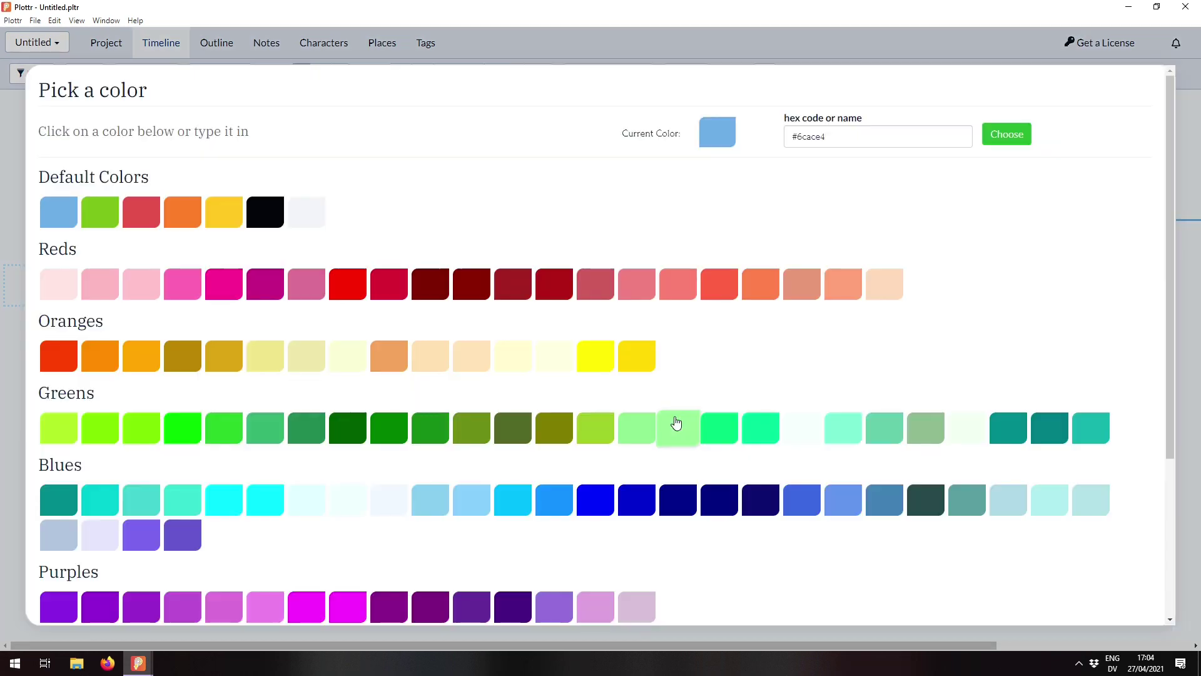
{"action": "left_click", "coordinate": [257, 211]}
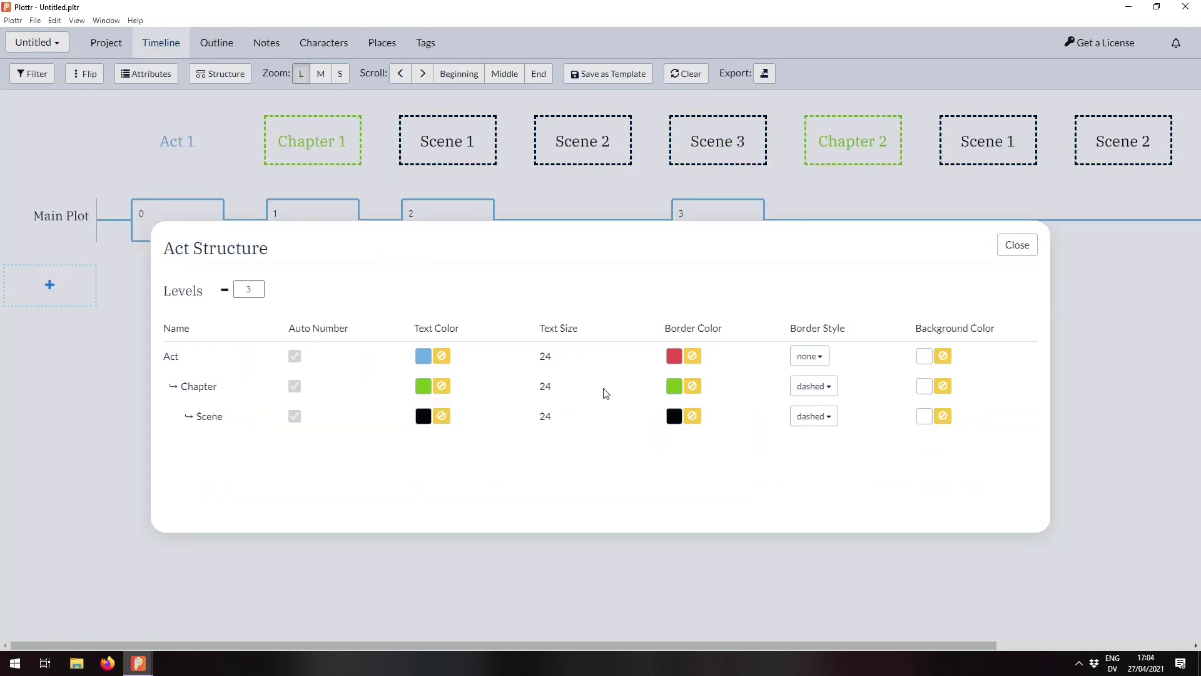
{"action": "left_click", "coordinate": [924, 417]}
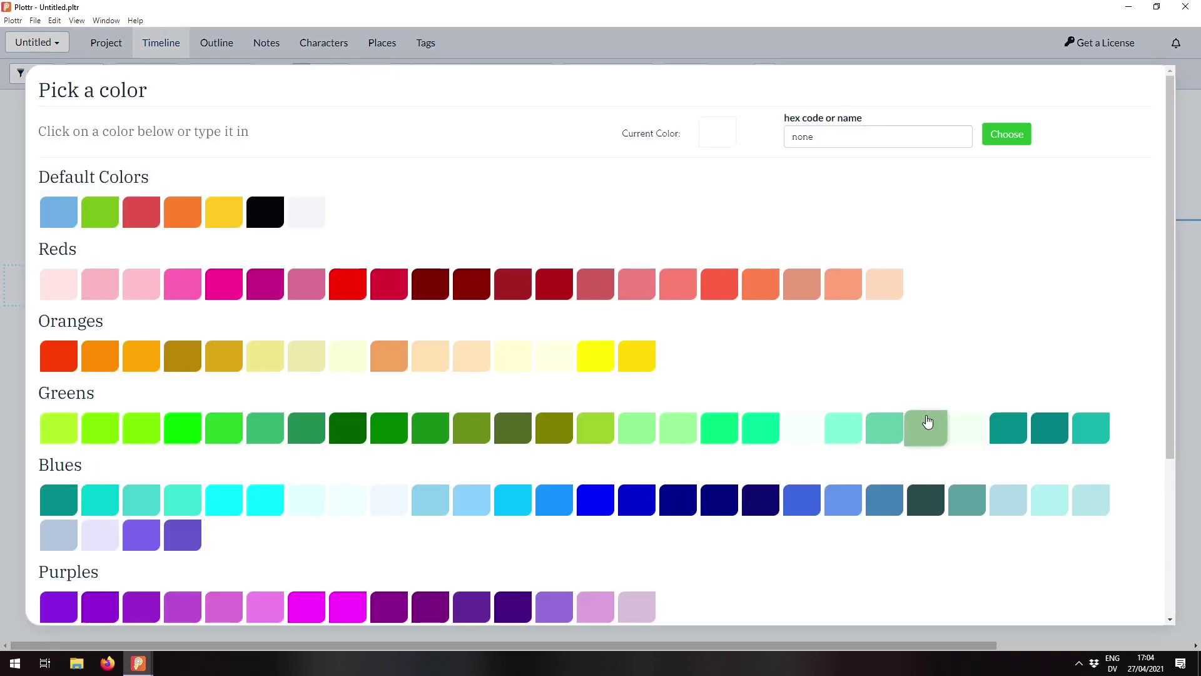
{"action": "left_click", "coordinate": [309, 215]}
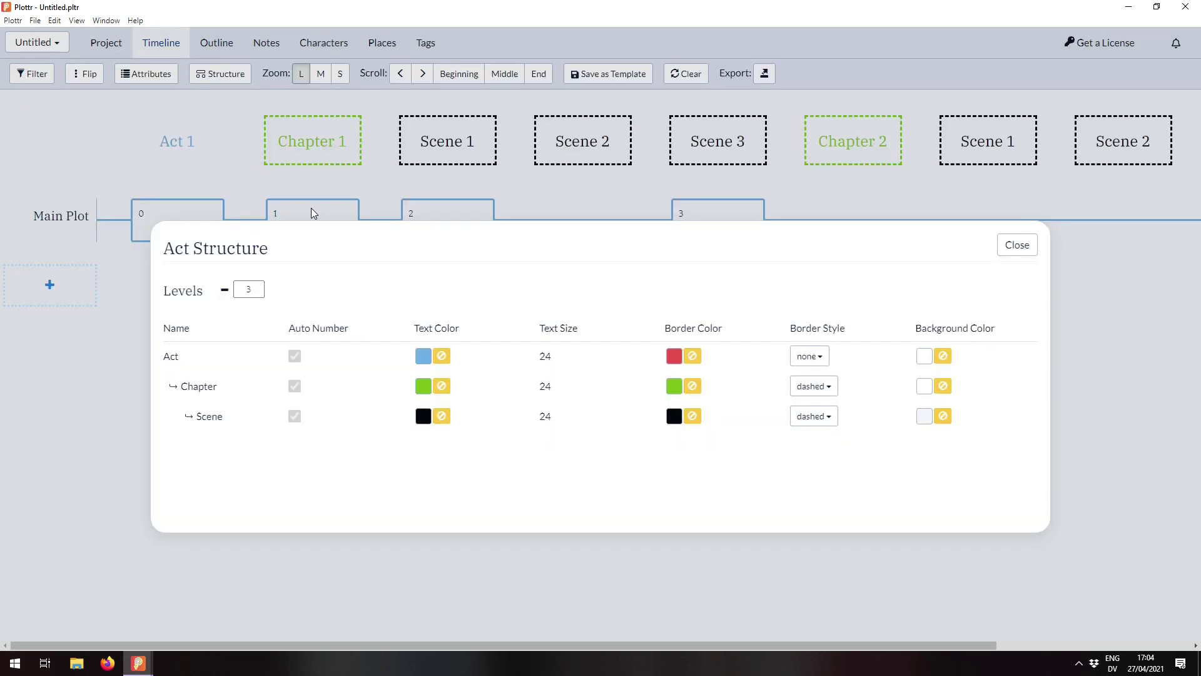
{"action": "left_click", "coordinate": [924, 417]}
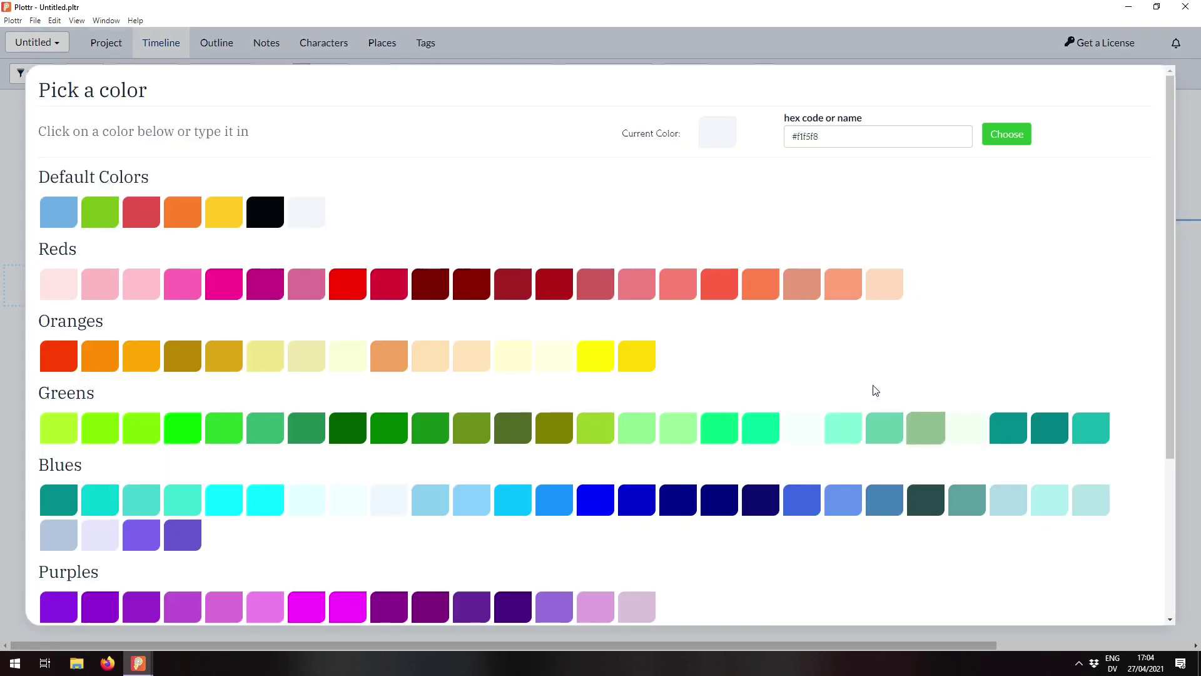
{"action": "left_click", "coordinate": [220, 212]}
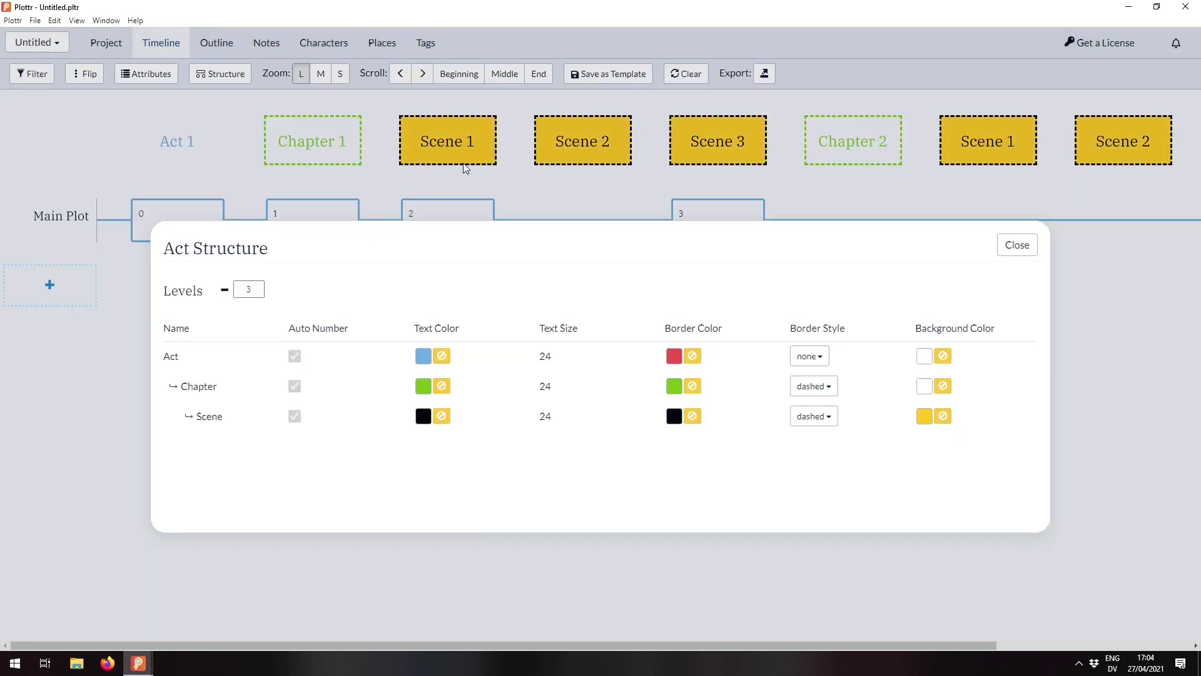
{"action": "left_click", "coordinate": [945, 418]}
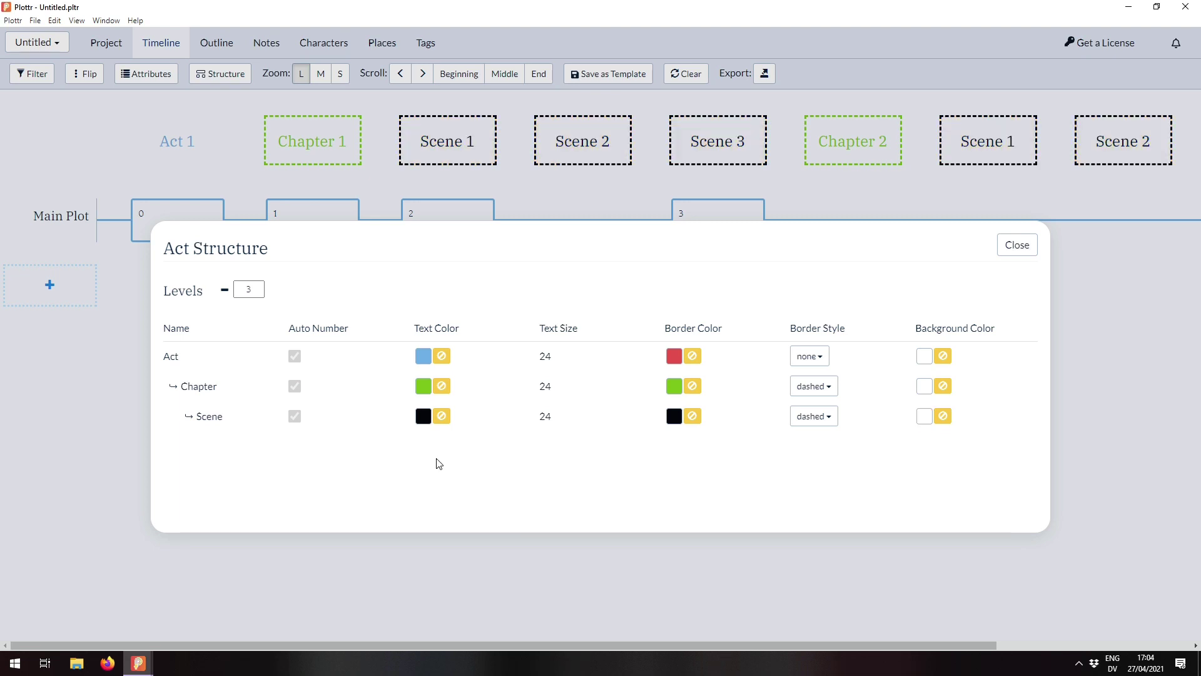
Close the structure settings and move card 3 into the Scene 2 slot
{"action": "left_click", "coordinate": [1018, 248]}
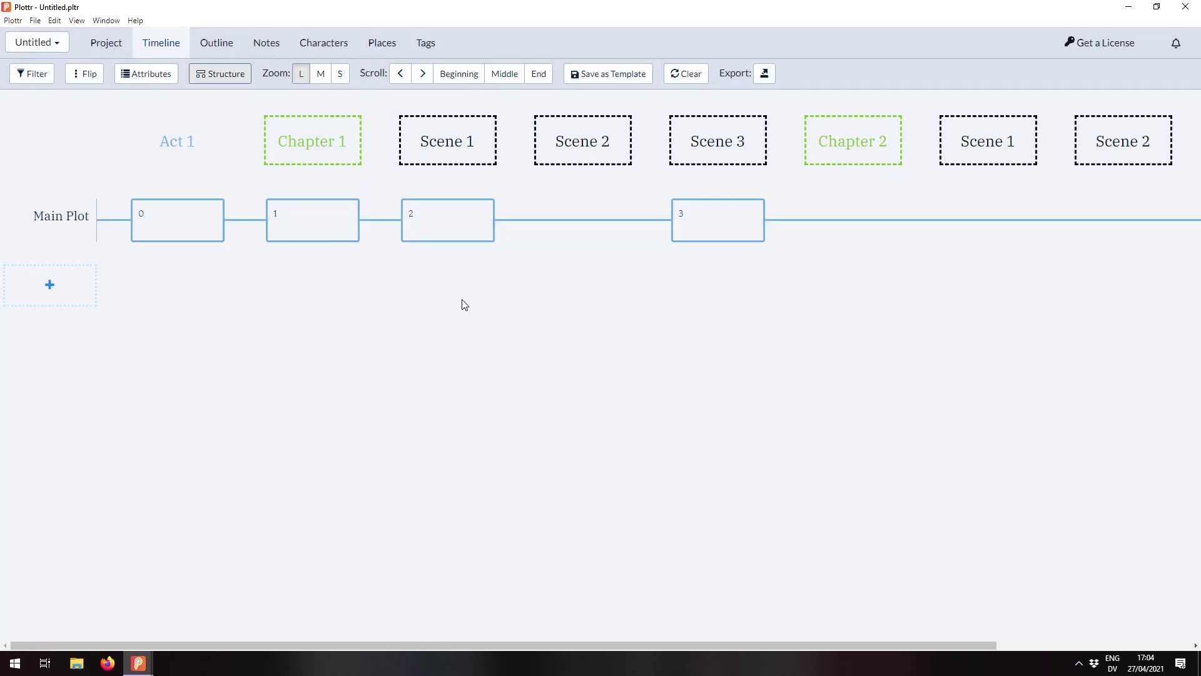
{"action": "mouse_move", "coordinate": [188, 137]}
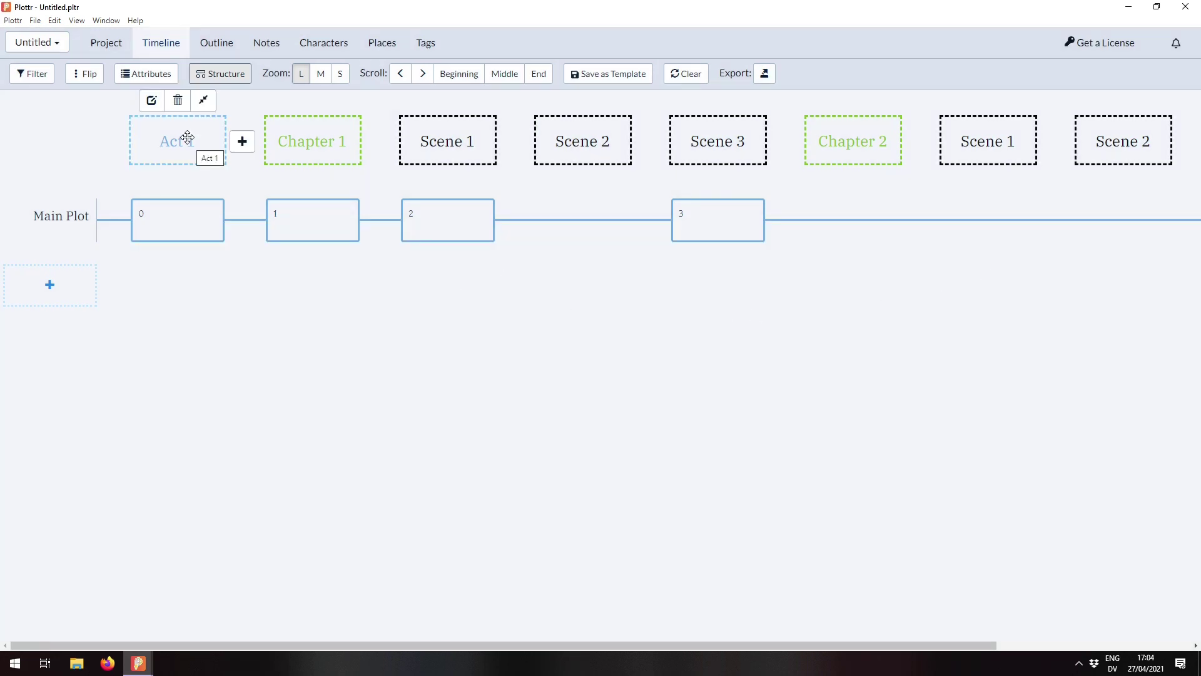
{"action": "mouse_move", "coordinate": [877, 225]}
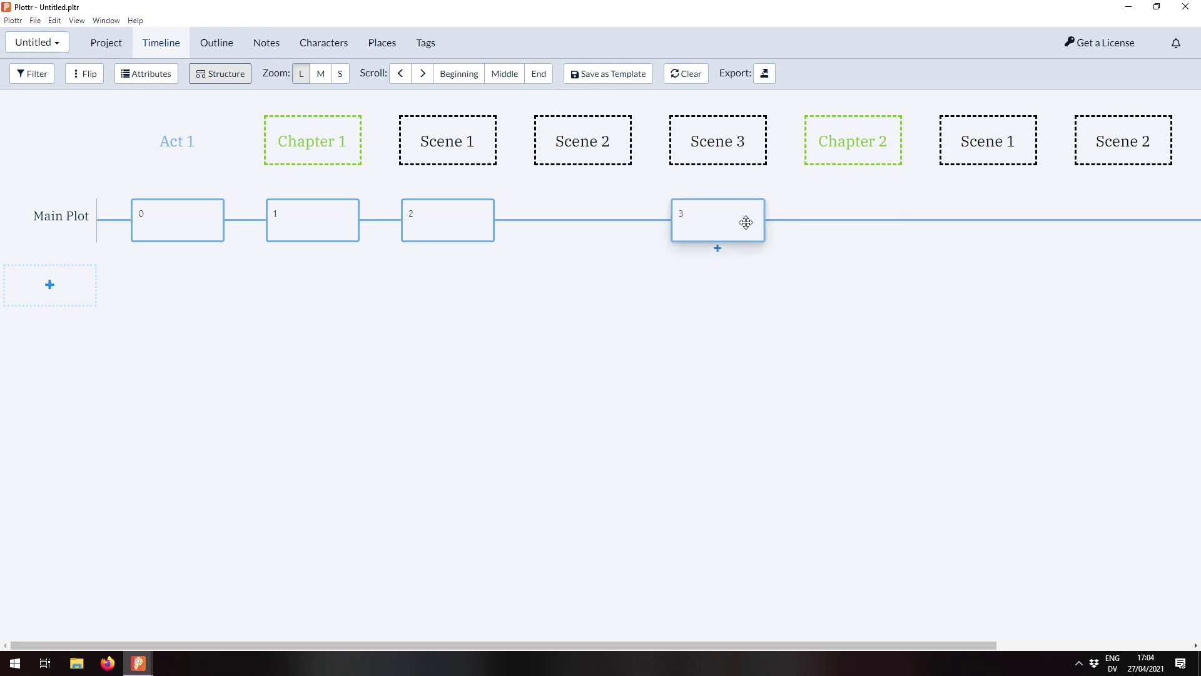
{"action": "left_click_drag", "start_coordinate": [732, 228], "coordinate": [600, 226]}
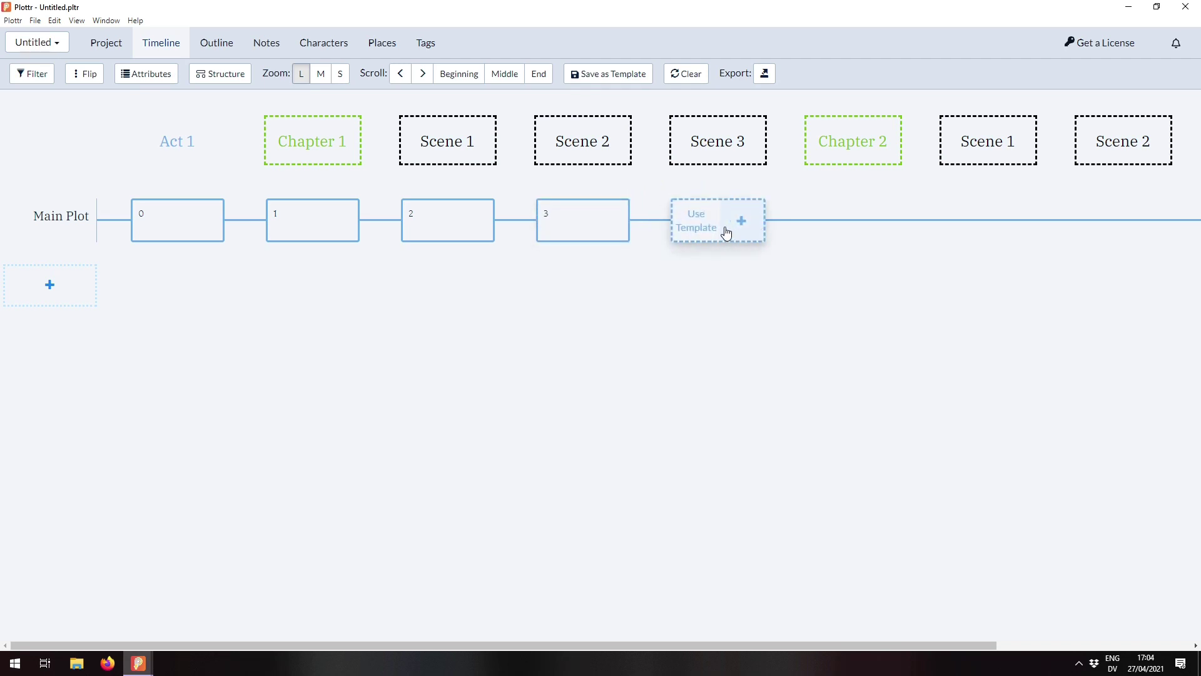
Add Main Plot cards 4, 5, 6 and 7 under Scene 3, Chapter 2, and Chapter 2's Scenes 1 and 2
{"action": "left_click", "coordinate": [741, 221]}
{"action": "type", "text": "4"}
{"action": "key", "text": "Return"}
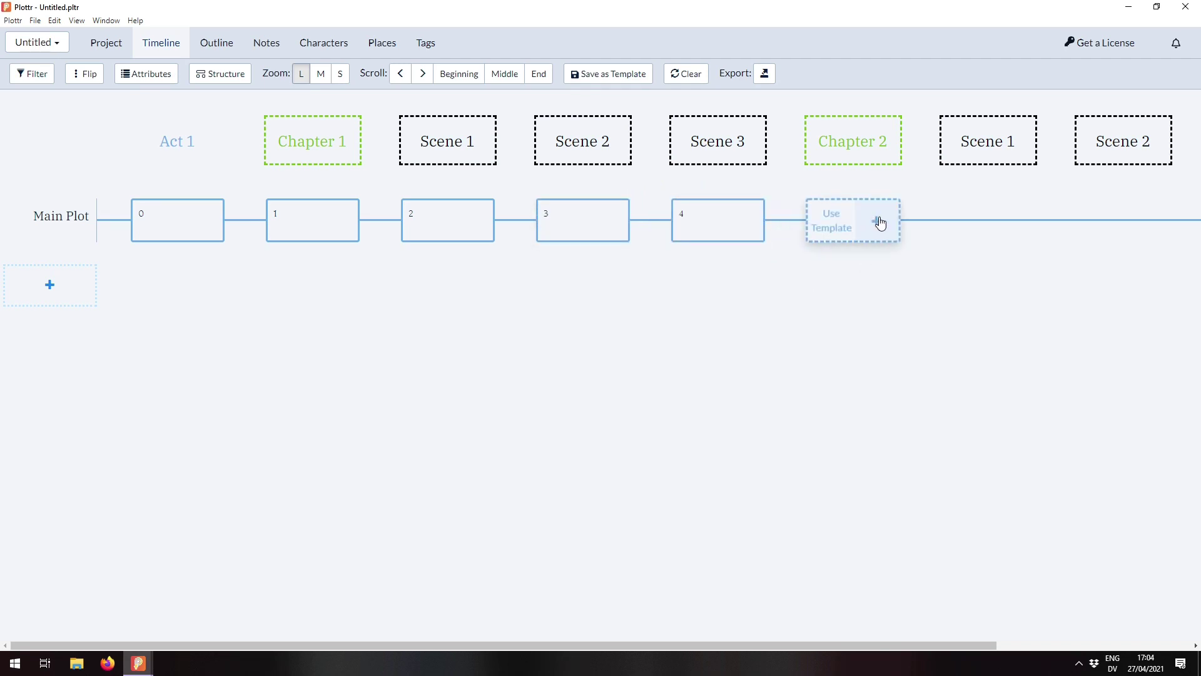
{"action": "left_click", "coordinate": [877, 221]}
{"action": "type", "text": "5"}
{"action": "key", "text": "Return"}
{"action": "left_click", "coordinate": [1012, 222]}
{"action": "type", "text": "6"}
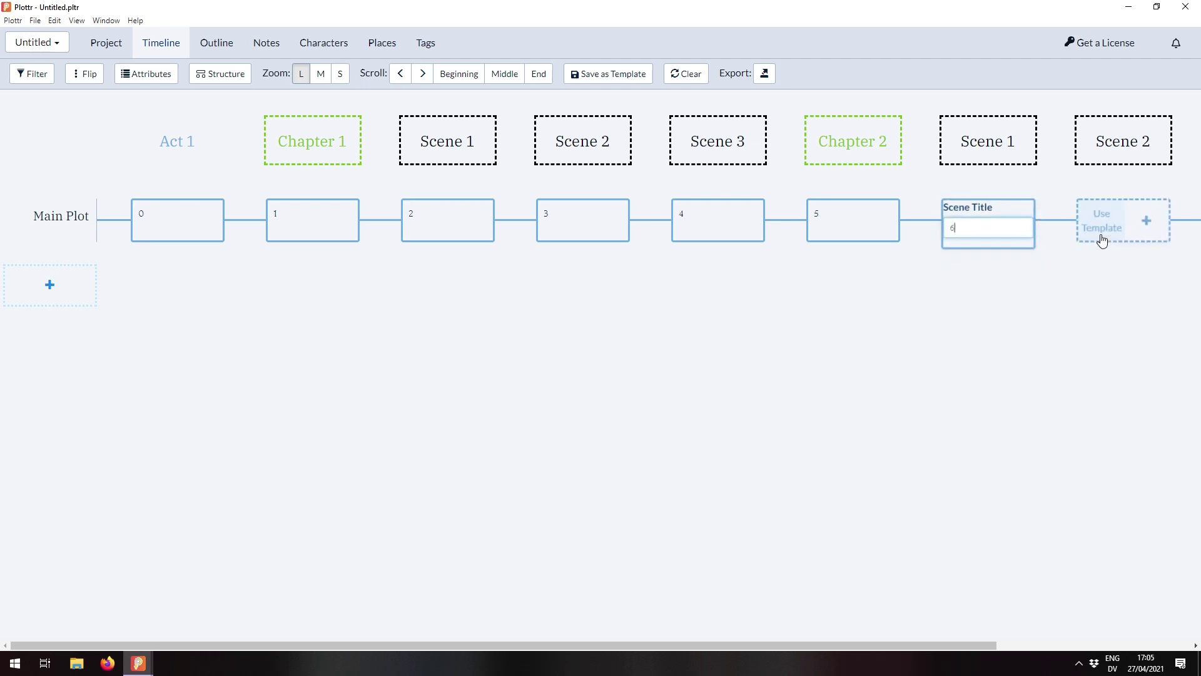
{"action": "key", "text": "Return"}
{"action": "left_click", "coordinate": [1148, 224]}
{"action": "type", "text": "7"}
{"action": "key", "text": "Return"}
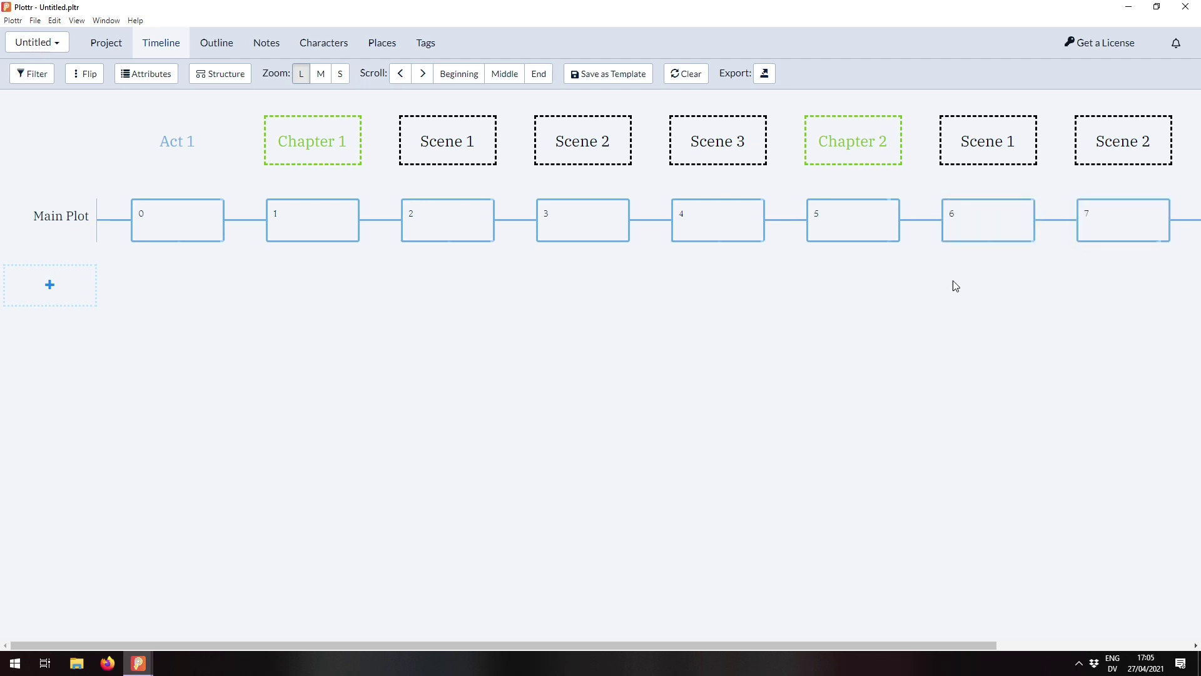
Add a Main Plot card titled 8 under Chapter 3
{"action": "scroll", "coordinate": [961, 269], "scroll_direction": "right", "scroll_amount": 3}
{"action": "left_click", "coordinate": [1043, 220]}
{"action": "type", "text": "8"}
{"action": "key", "text": "Return"}
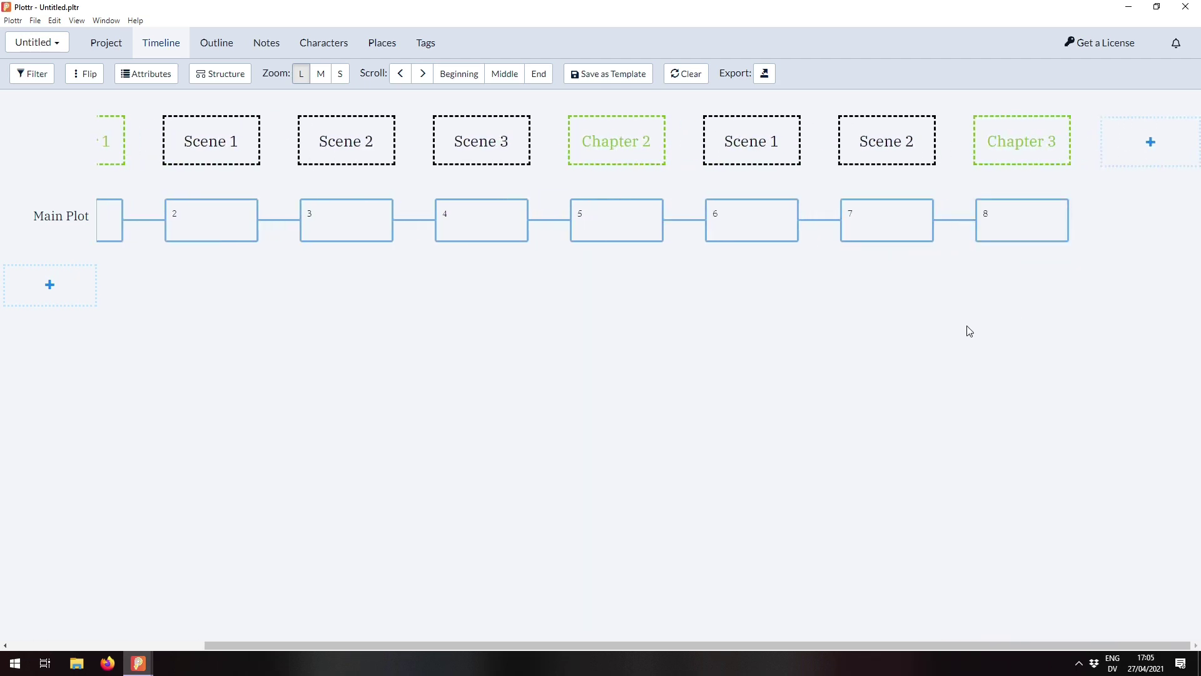
{"action": "scroll", "coordinate": [680, 300], "scroll_direction": "left", "scroll_amount": 3}
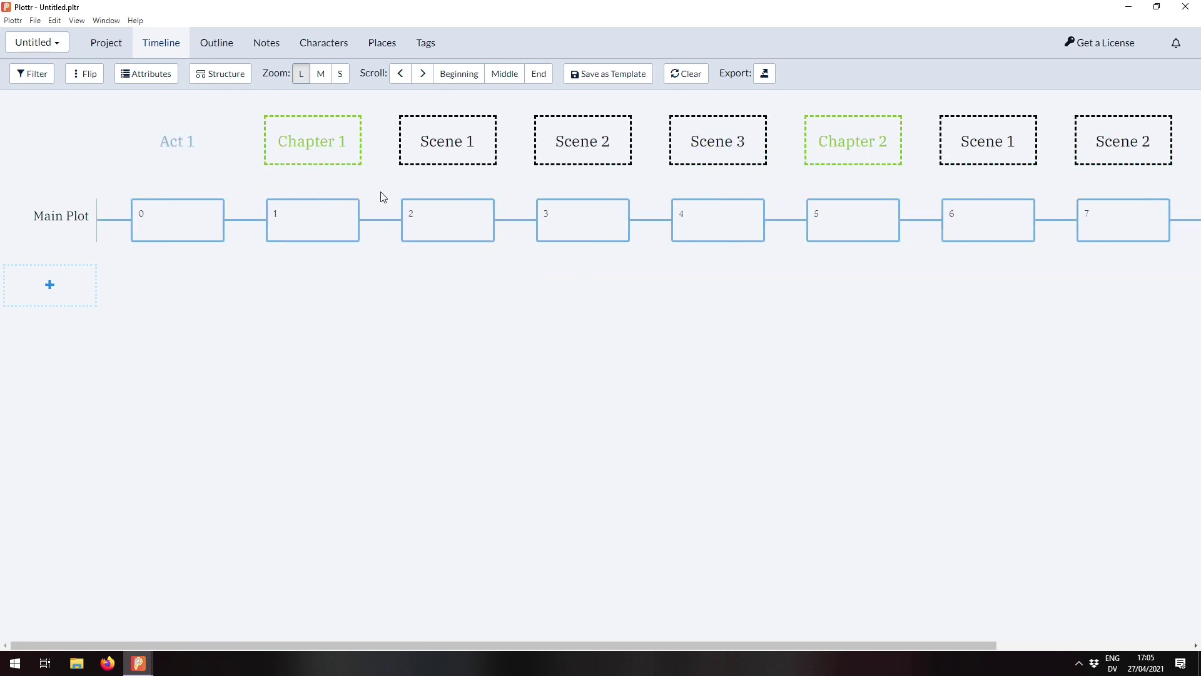
Drag the Chapter 2 header ahead of Chapter 1 to swap their order
{"action": "mouse_move", "coordinate": [864, 140]}
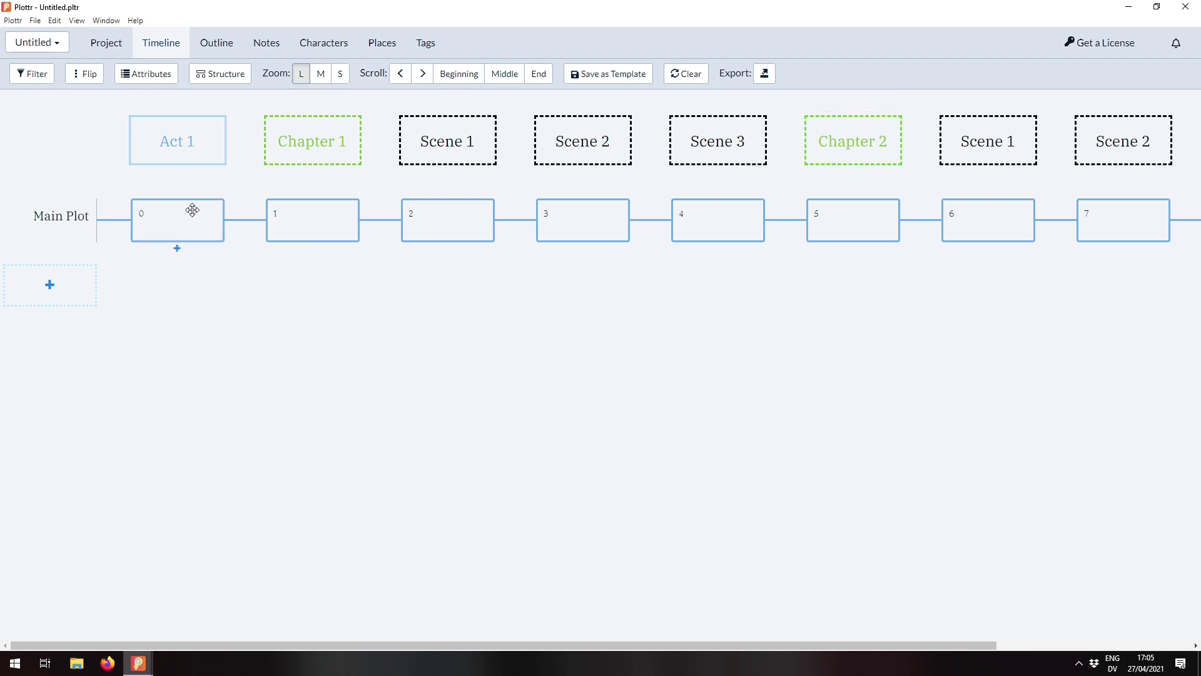
{"action": "mouse_move", "coordinate": [832, 208]}
{"action": "scroll", "coordinate": [880, 224], "scroll_direction": "right", "scroll_amount": 2}
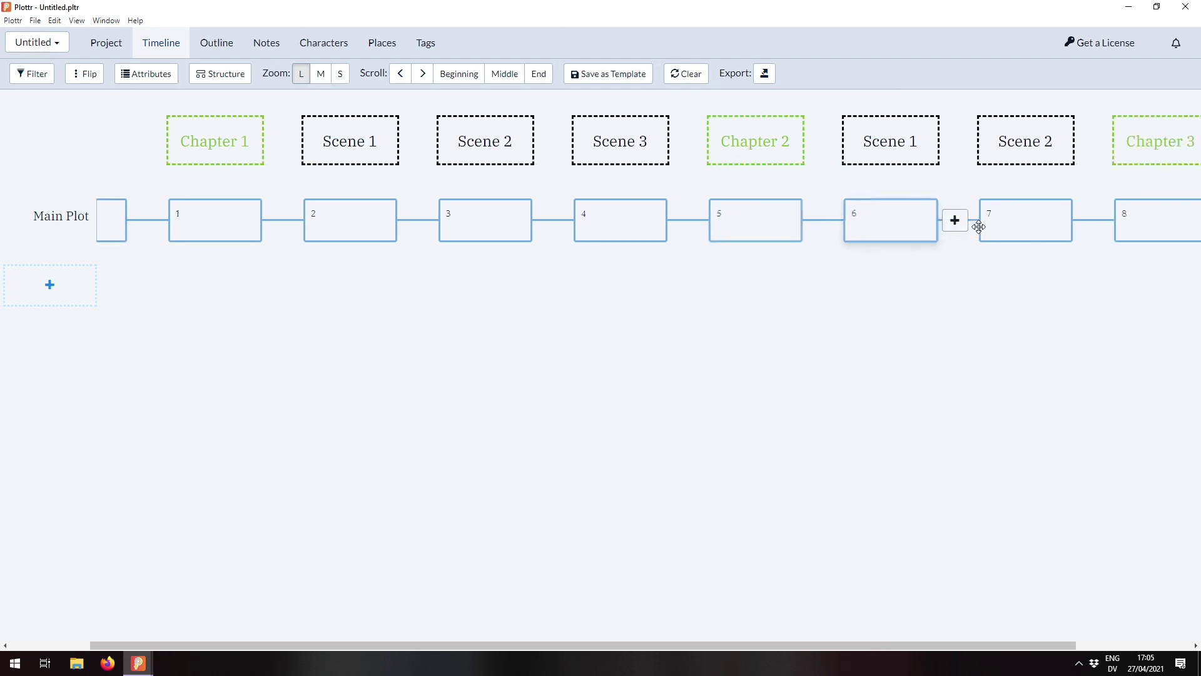
{"action": "scroll", "coordinate": [987, 226], "scroll_direction": "left", "scroll_amount": 2}
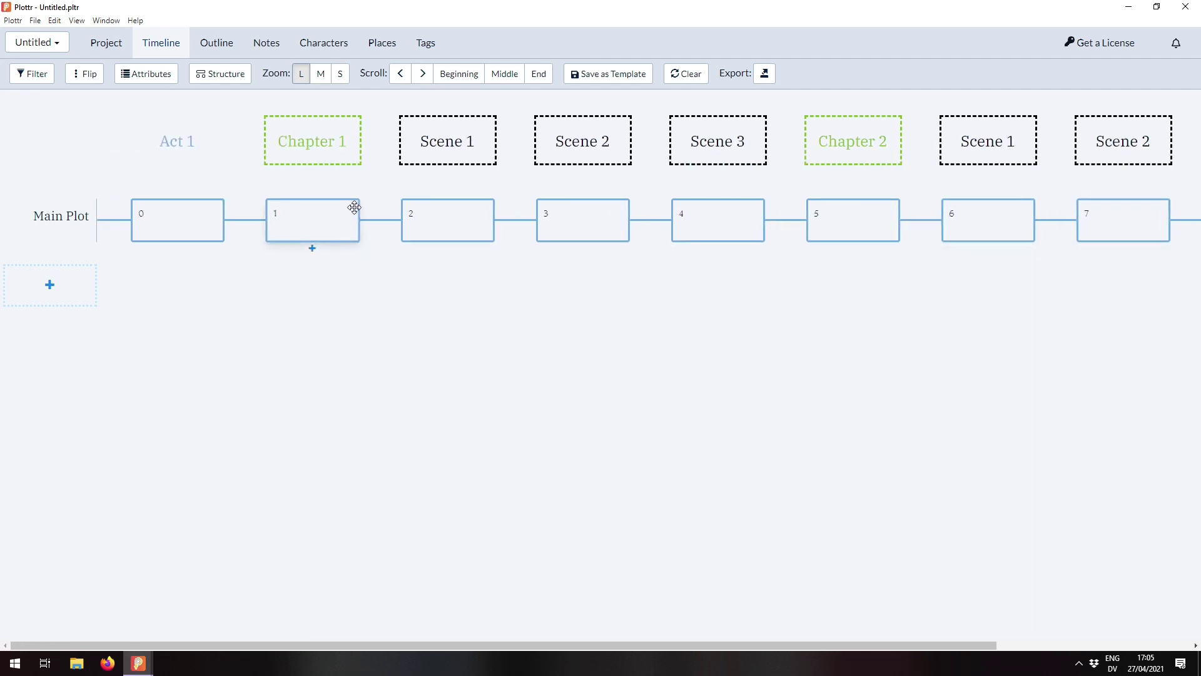
{"action": "left_click_drag", "start_coordinate": [834, 154], "coordinate": [324, 144]}
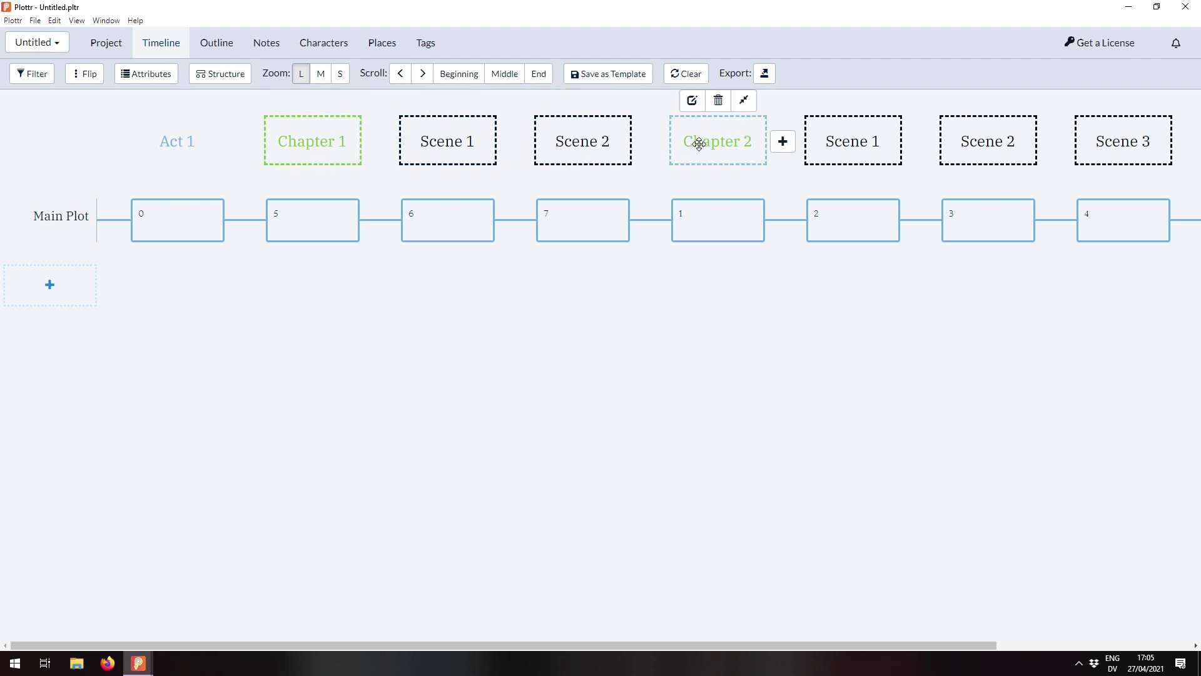
Collapse Chapter 1 and Chapter 2 so each one's scene cards stack
{"action": "scroll", "coordinate": [700, 144], "scroll_direction": "right", "scroll_amount": 4}
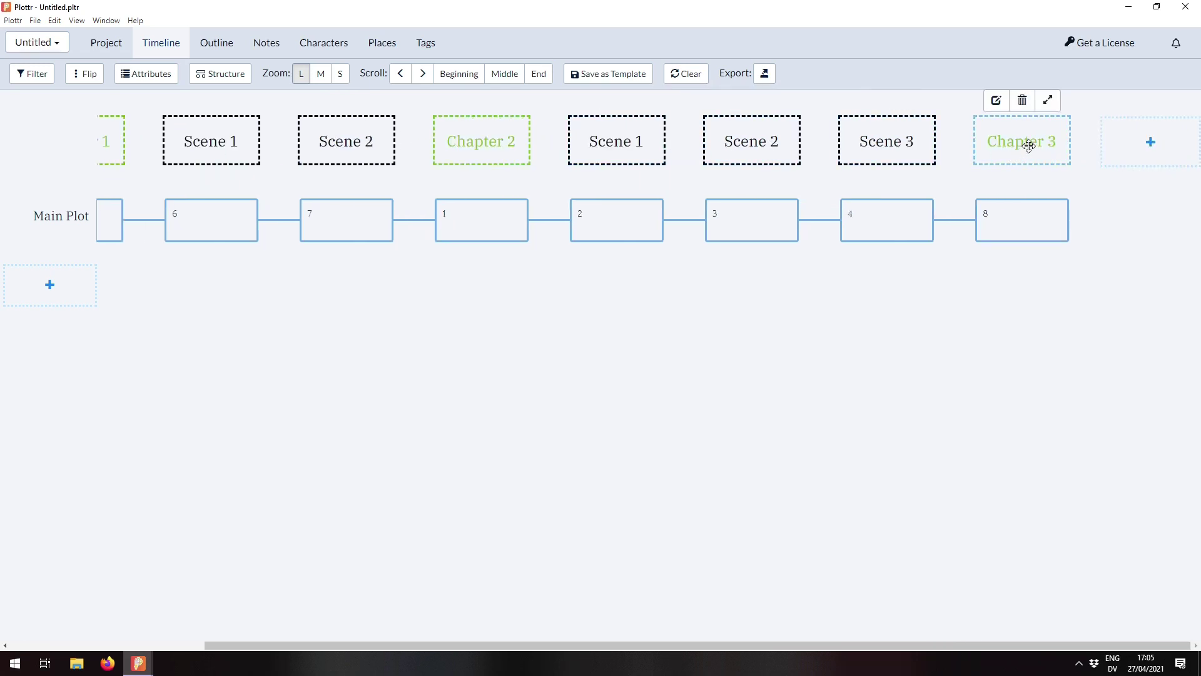
{"action": "scroll", "coordinate": [536, 322], "scroll_direction": "left", "scroll_amount": 4}
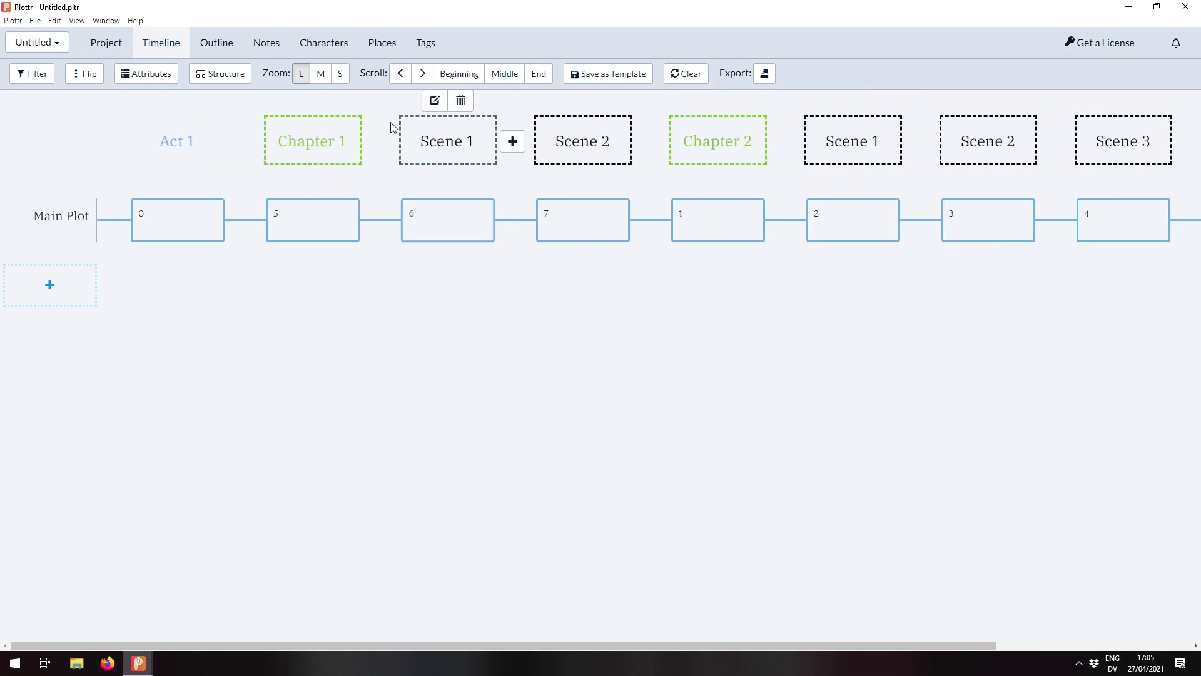
{"action": "left_click", "coordinate": [339, 101]}
{"action": "left_click", "coordinate": [473, 102]}
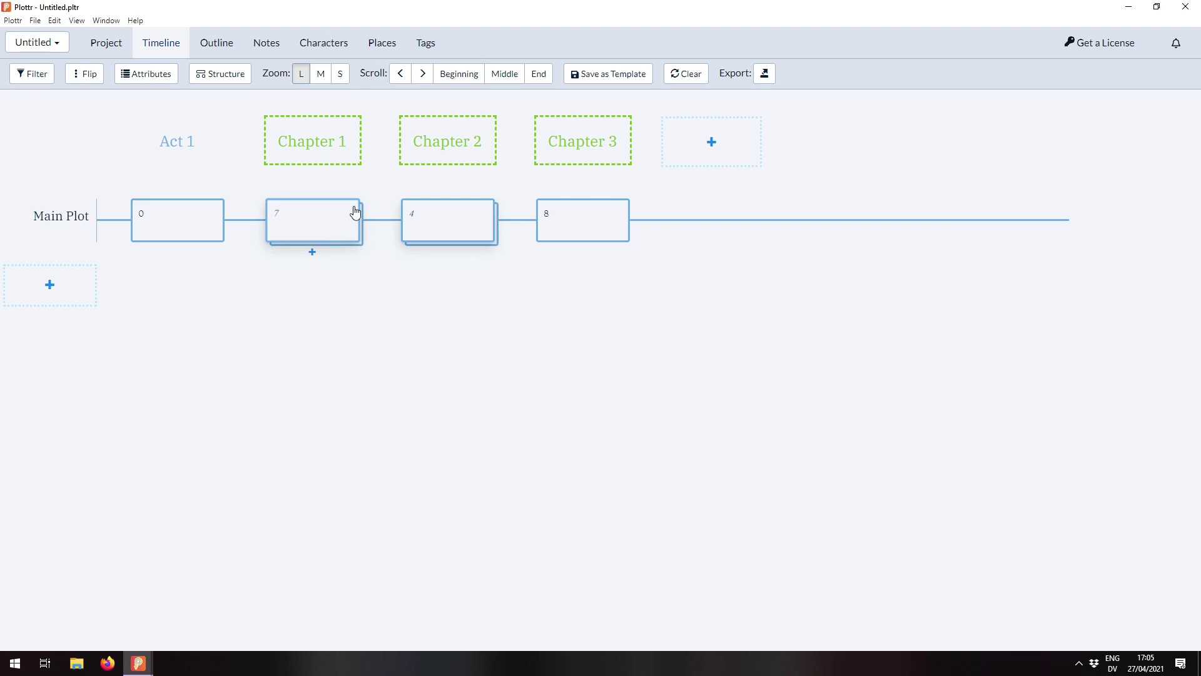
{"action": "mouse_move", "coordinate": [461, 155]}
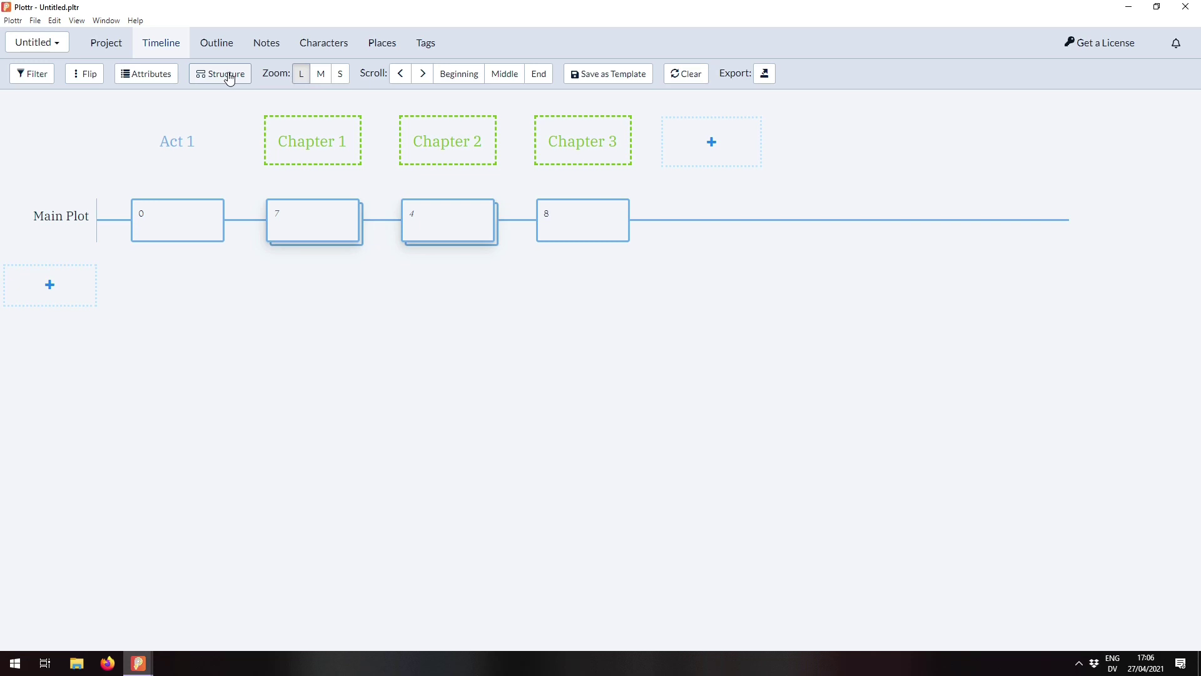
Expand Chapter 1, then cut the structure to 2 levels, confirming deletion of the Act level
{"action": "mouse_move", "coordinate": [330, 131]}
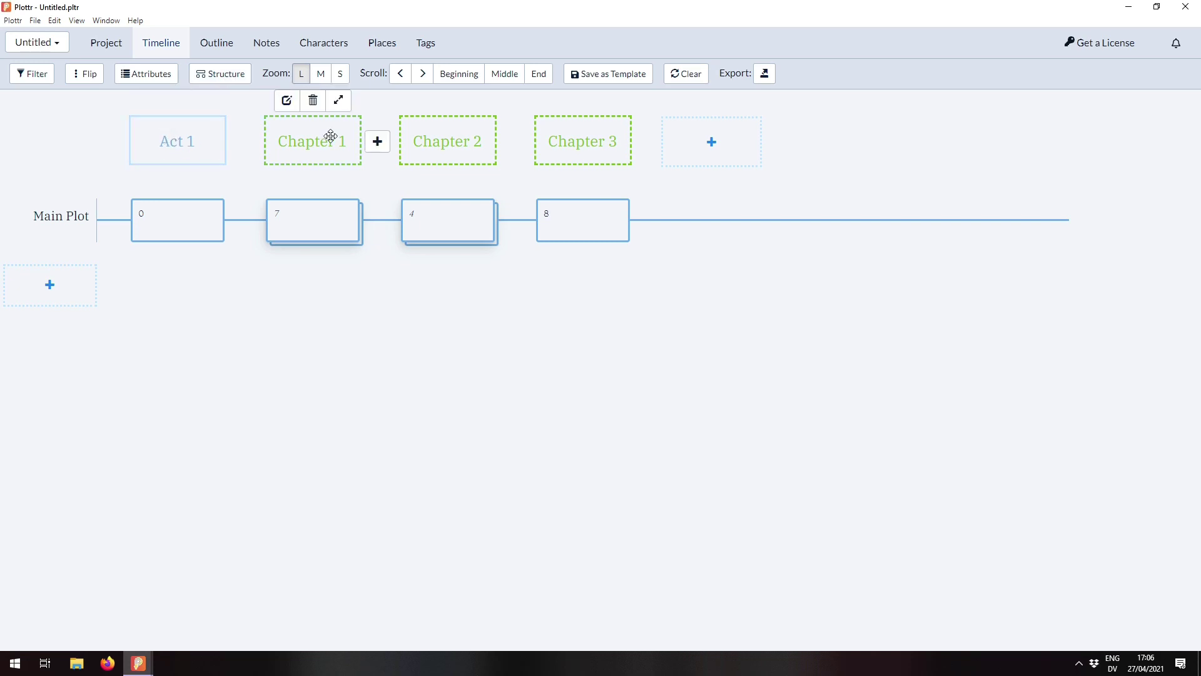
{"action": "left_click", "coordinate": [342, 101]}
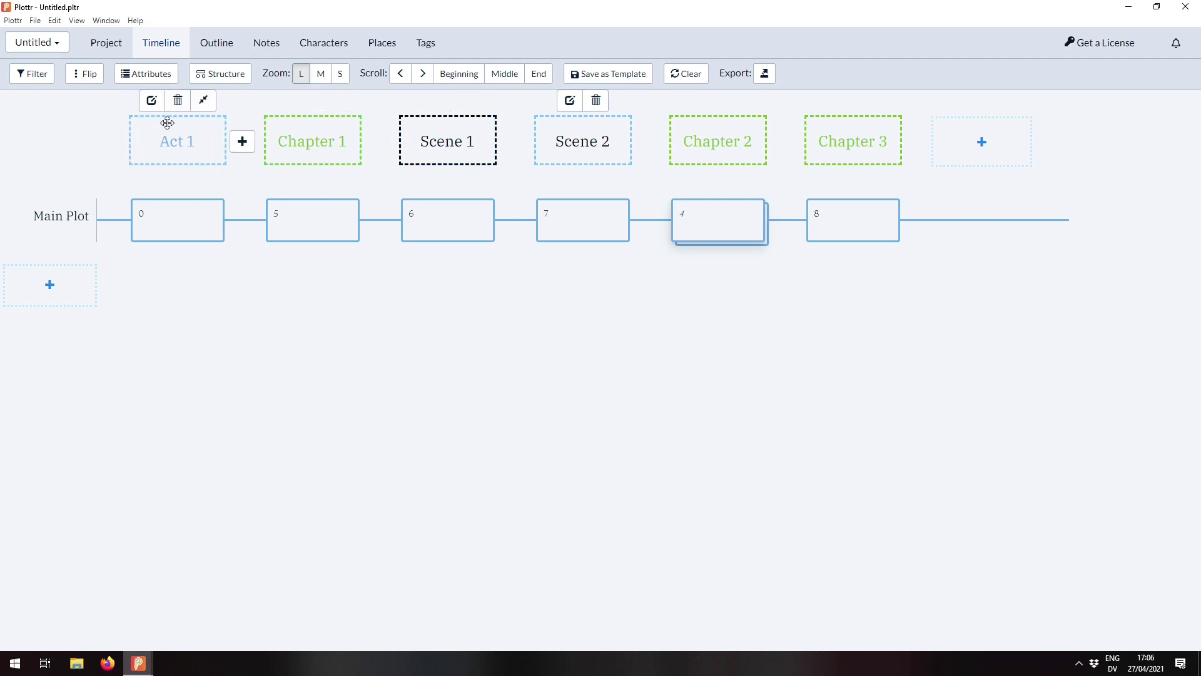
{"action": "left_click", "coordinate": [224, 74]}
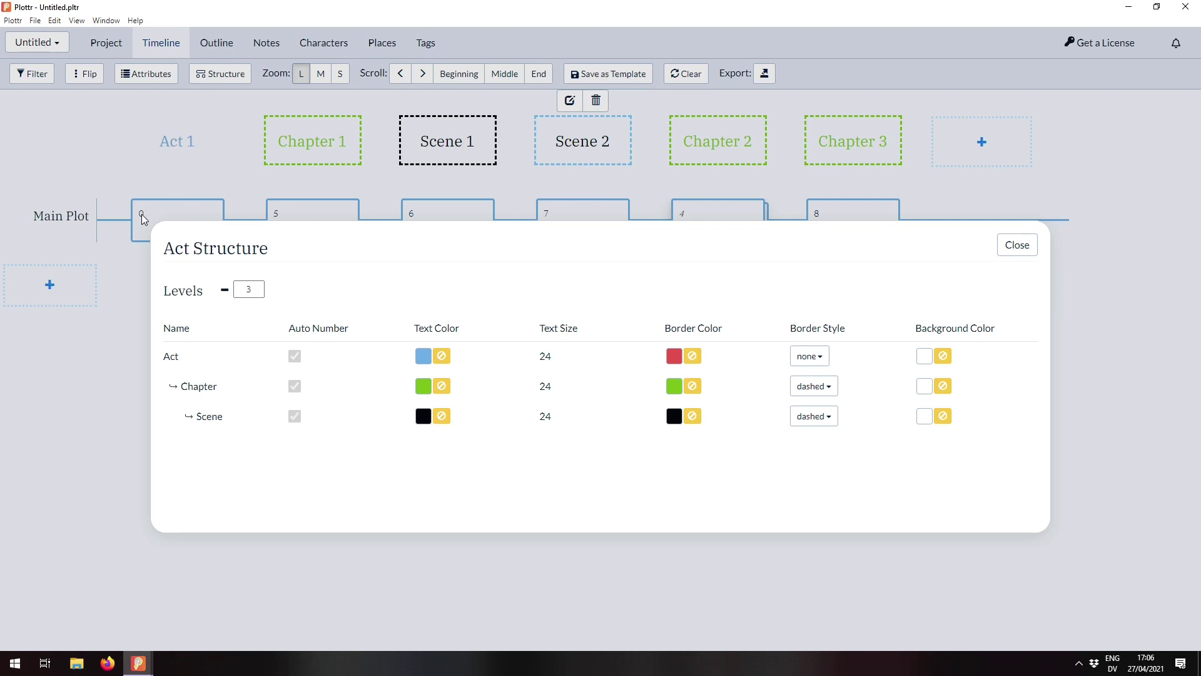
{"action": "left_click", "coordinate": [224, 289]}
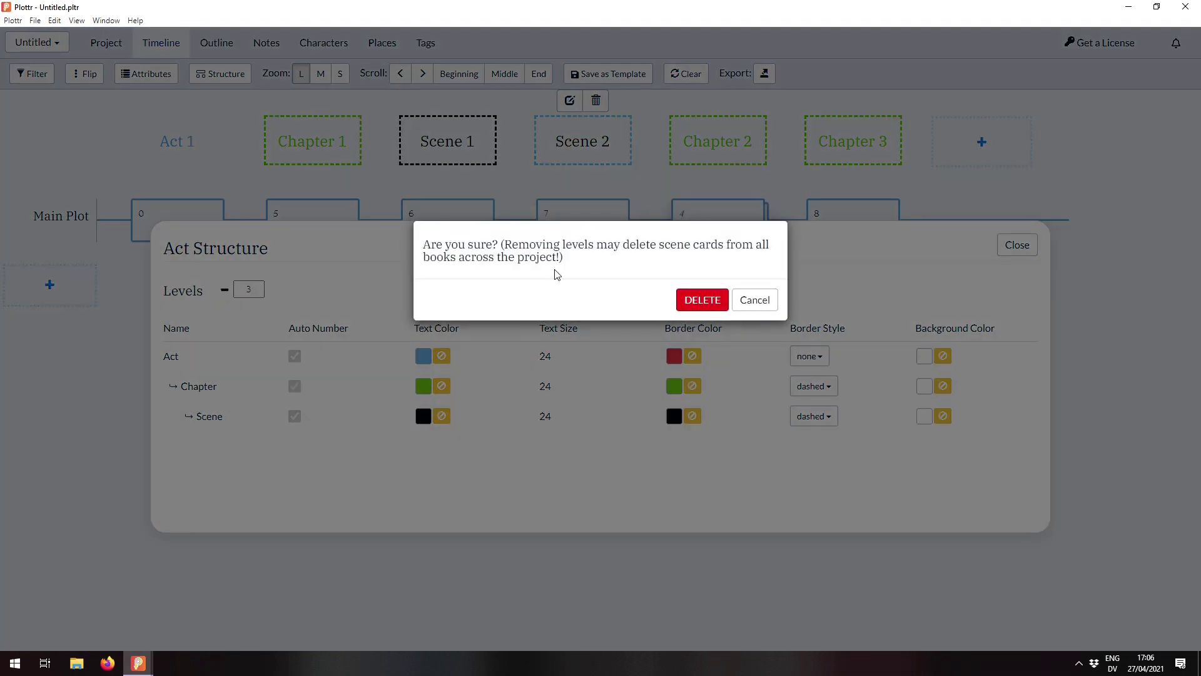
{"action": "left_click", "coordinate": [691, 301]}
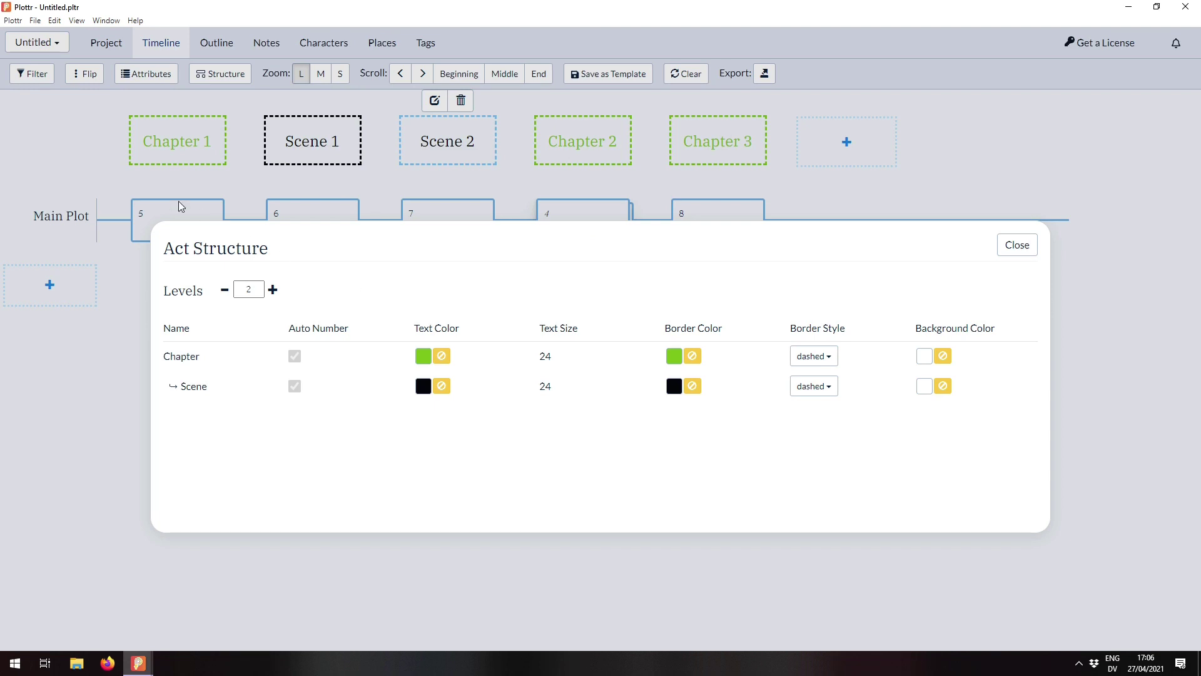
{"action": "left_click", "coordinate": [1018, 244]}
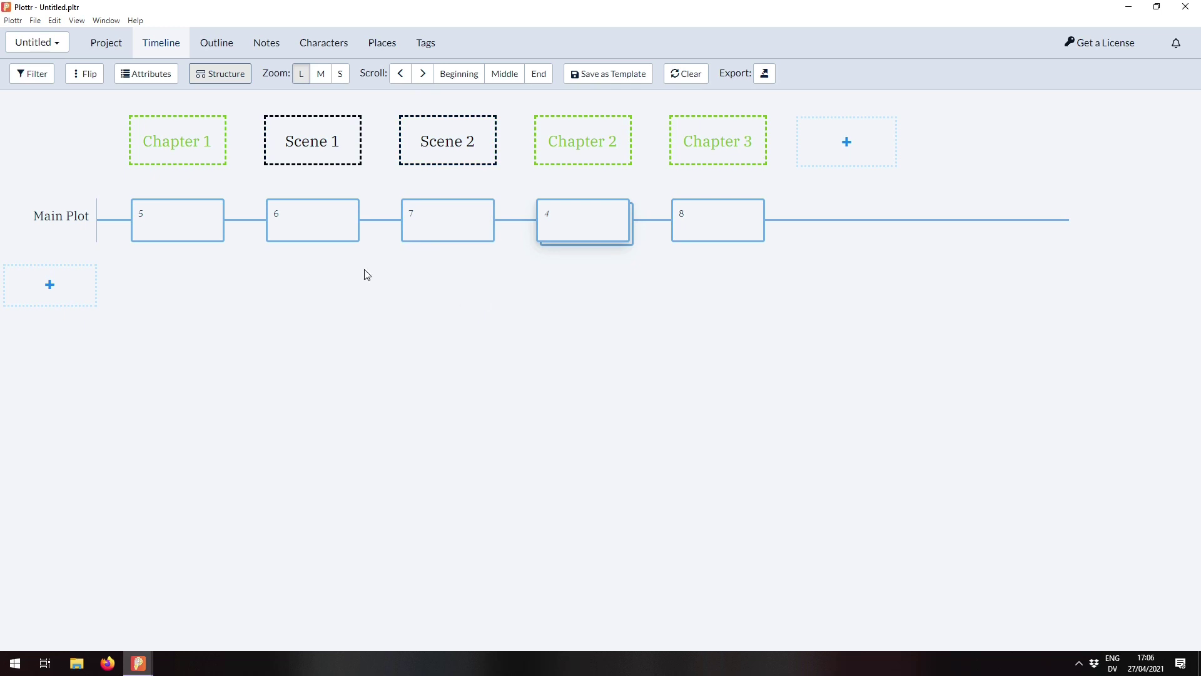
Delete the old Chapter 2 with its scene cards, then re-expand Chapter 1
{"action": "left_click", "coordinate": [203, 101]}
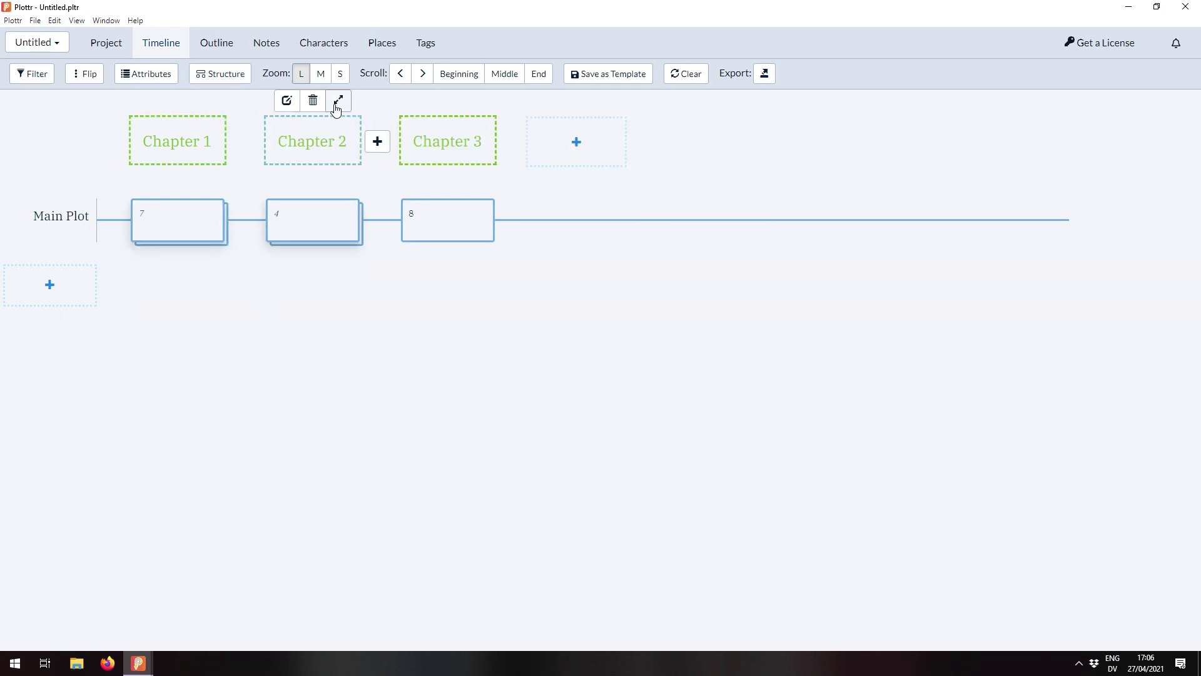
{"action": "left_click", "coordinate": [337, 105]}
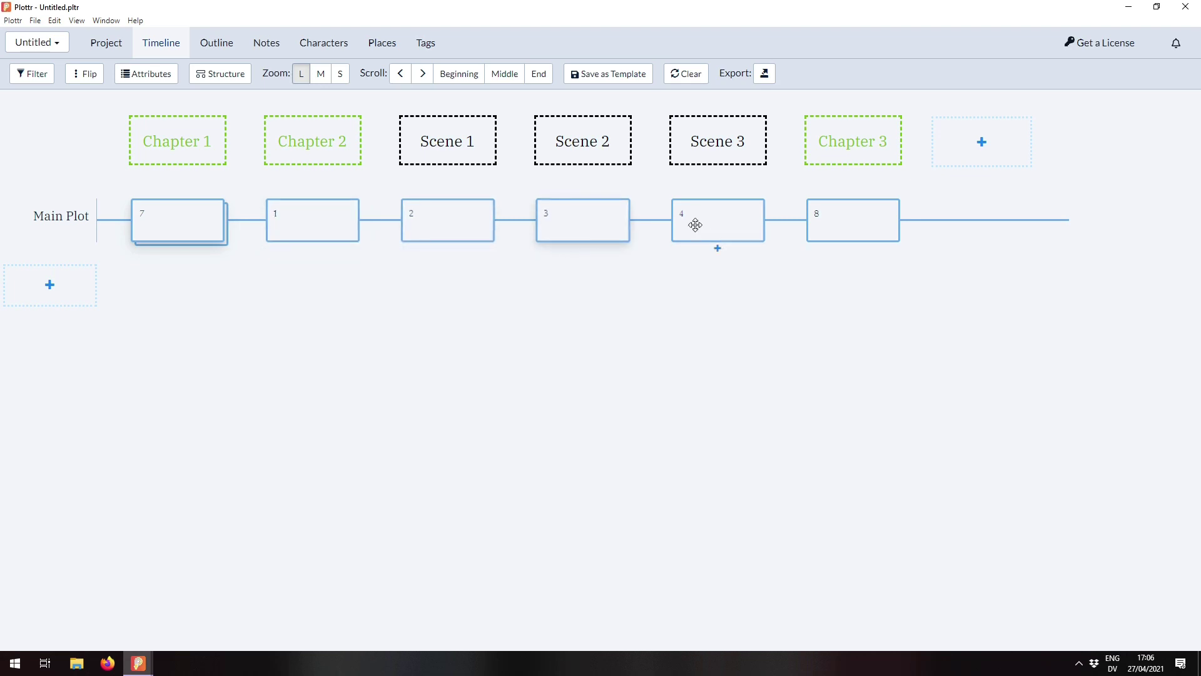
{"action": "left_click", "coordinate": [314, 101]}
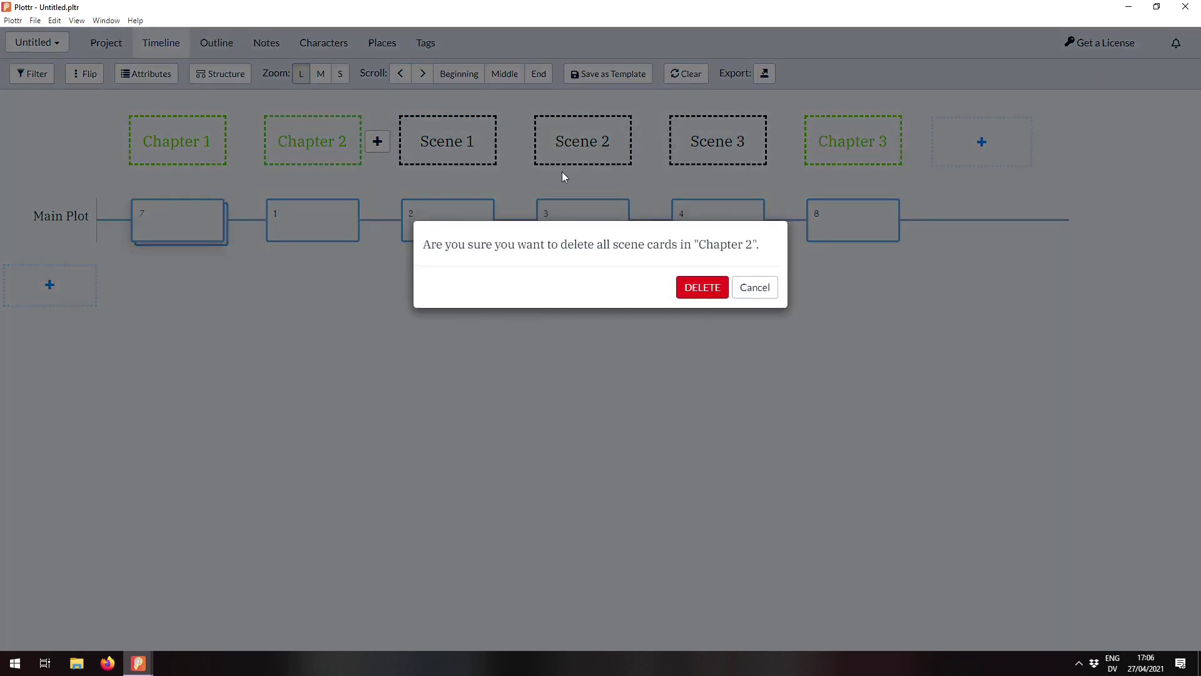
{"action": "left_click", "coordinate": [702, 286]}
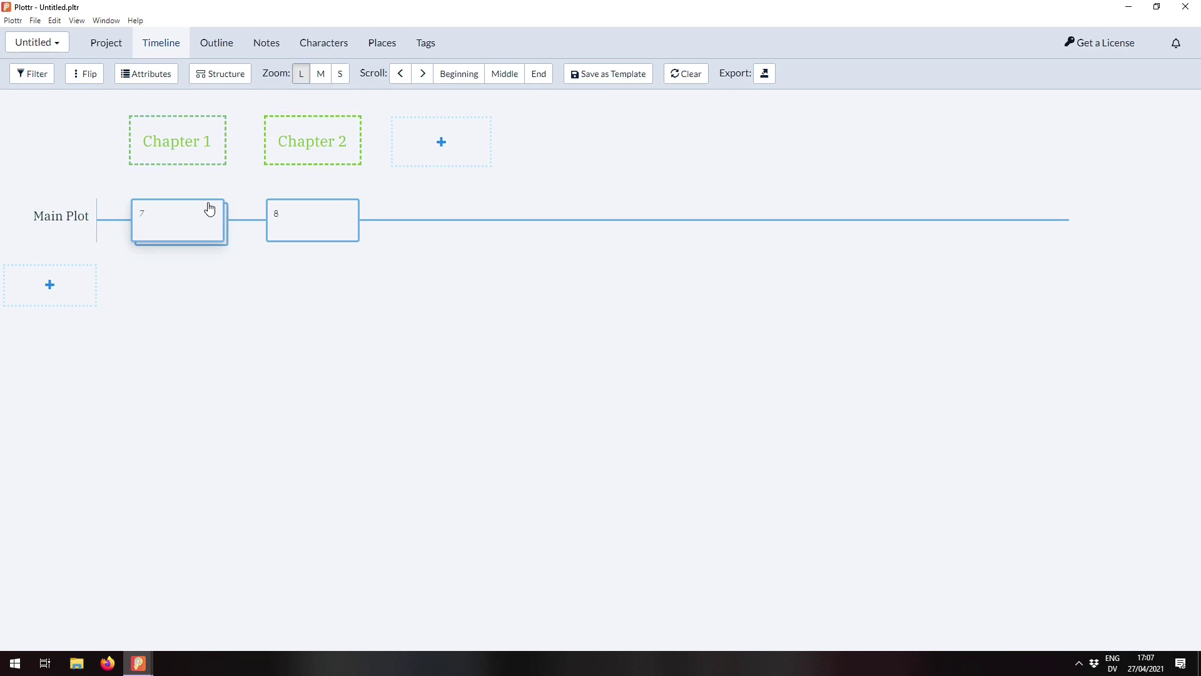
{"action": "mouse_move", "coordinate": [196, 148]}
{"action": "left_click", "coordinate": [201, 100]}
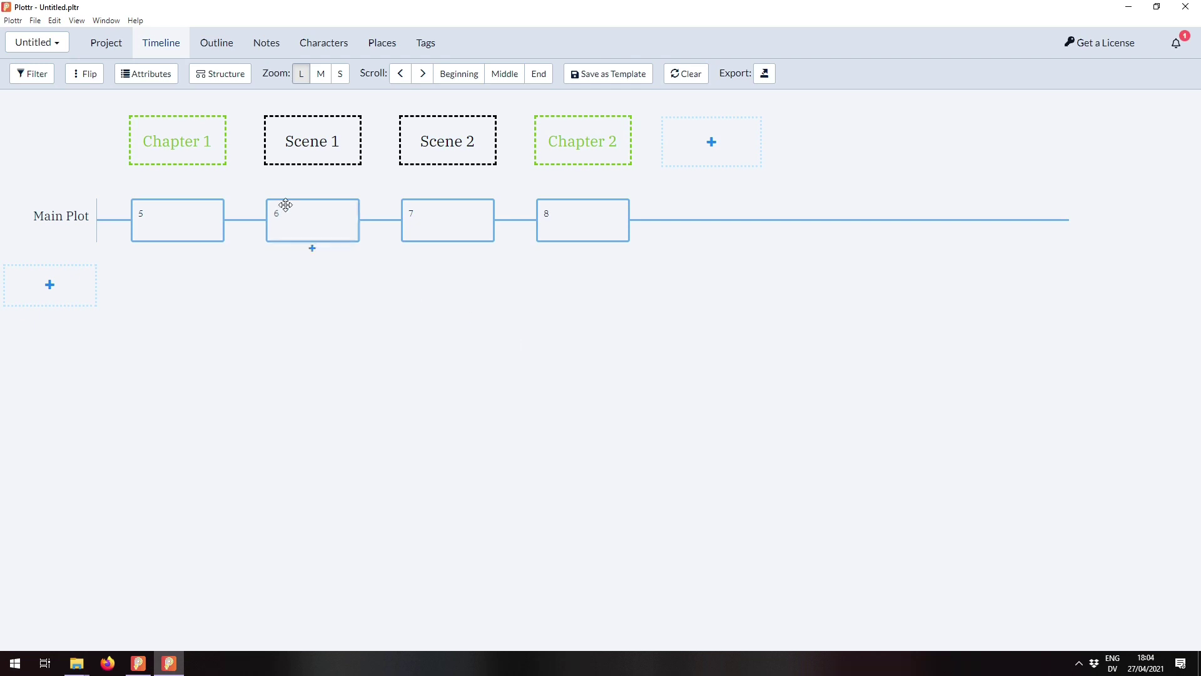
{"action": "mouse_move", "coordinate": [193, 168]}
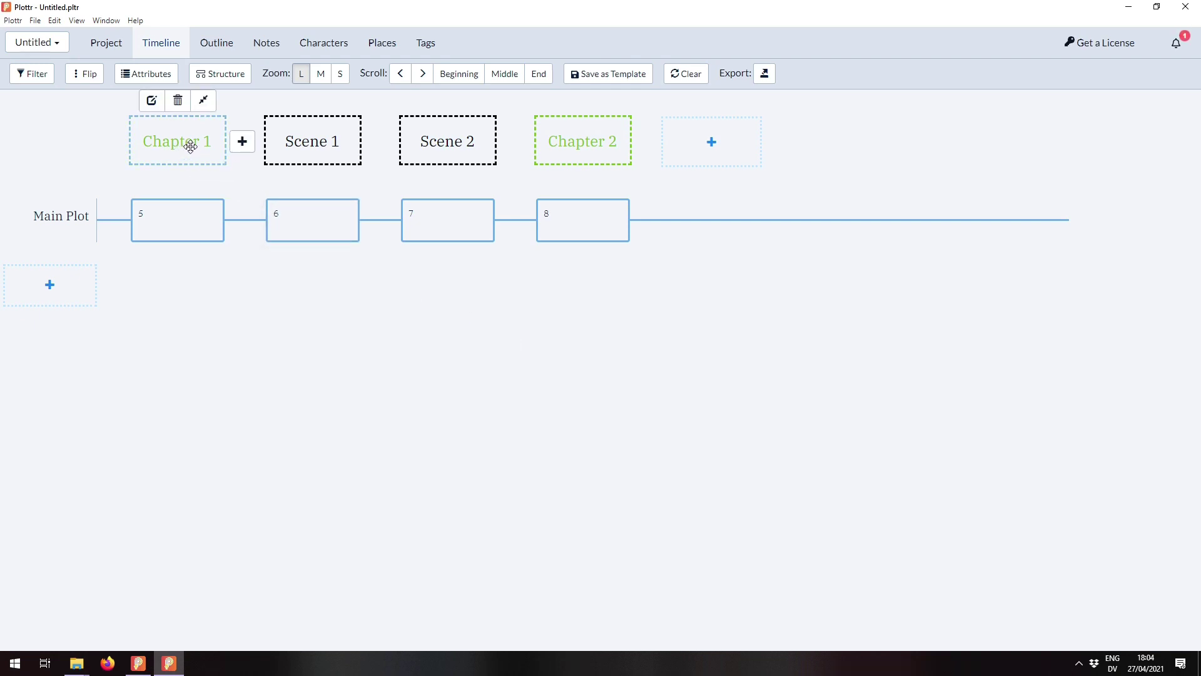
Add a third level on top and rename the old Chapter level to 'Second Level'
{"action": "left_click", "coordinate": [225, 78]}
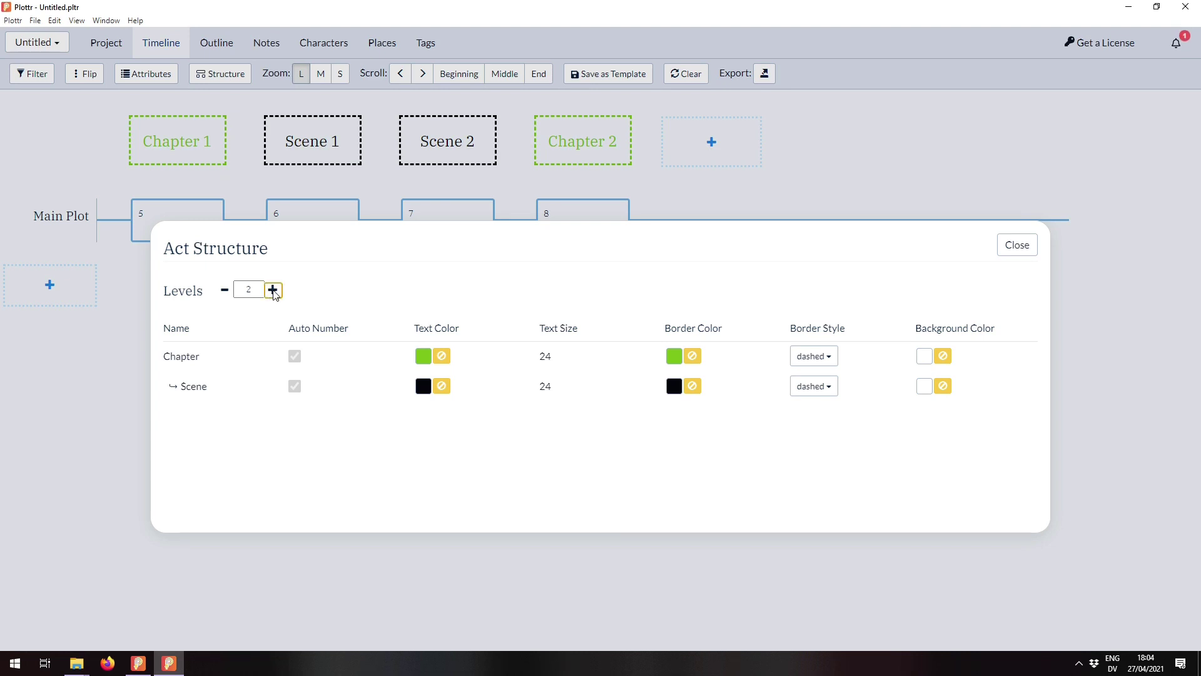
{"action": "left_click", "coordinate": [273, 291]}
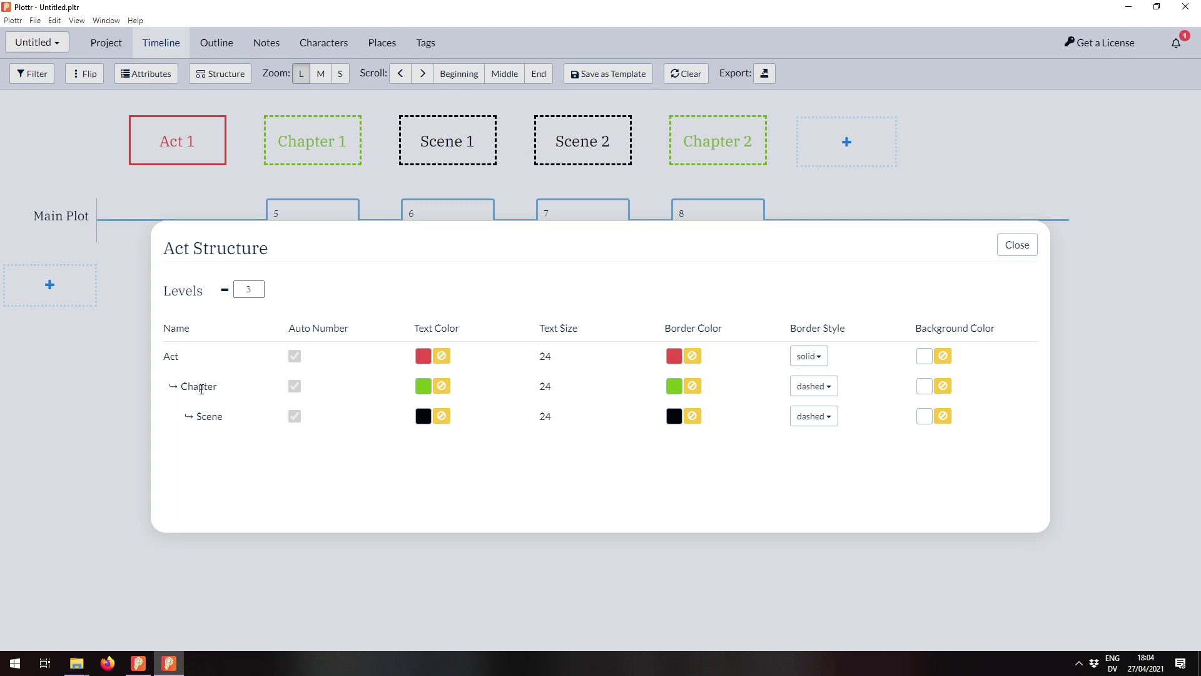
{"action": "left_click", "coordinate": [201, 385]}
{"action": "left_click_drag", "start_coordinate": [209, 385], "coordinate": [144, 384]}
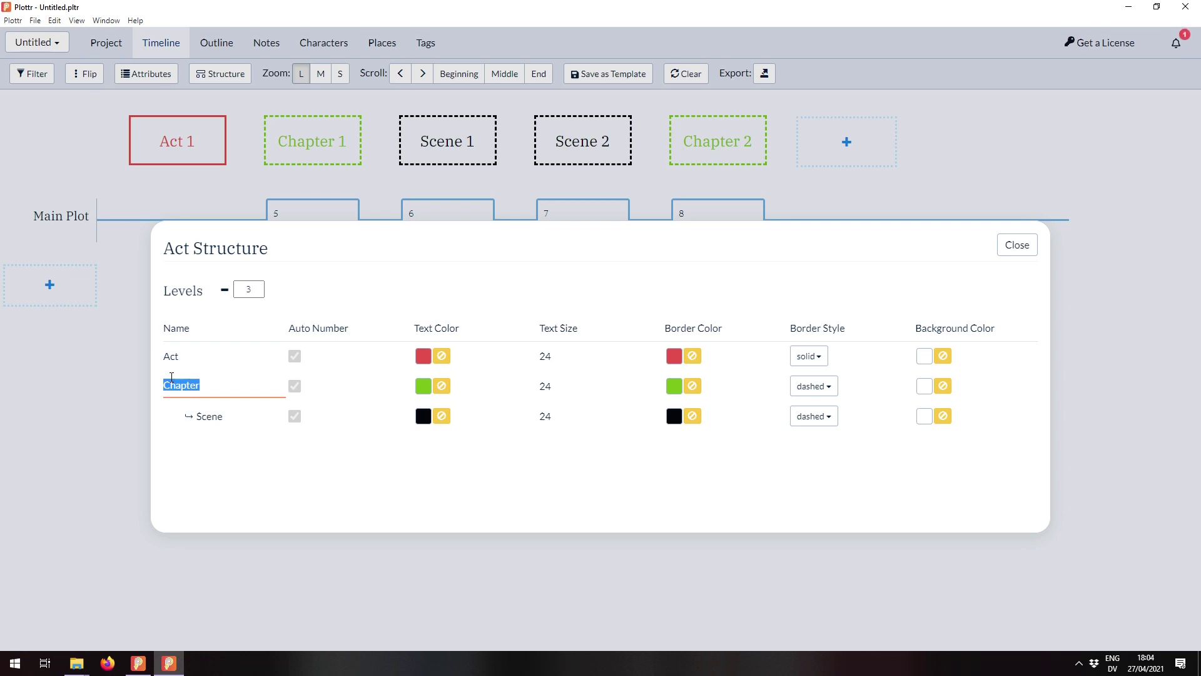
{"action": "type", "text": "Second Level"}
{"action": "key", "text": "Return"}
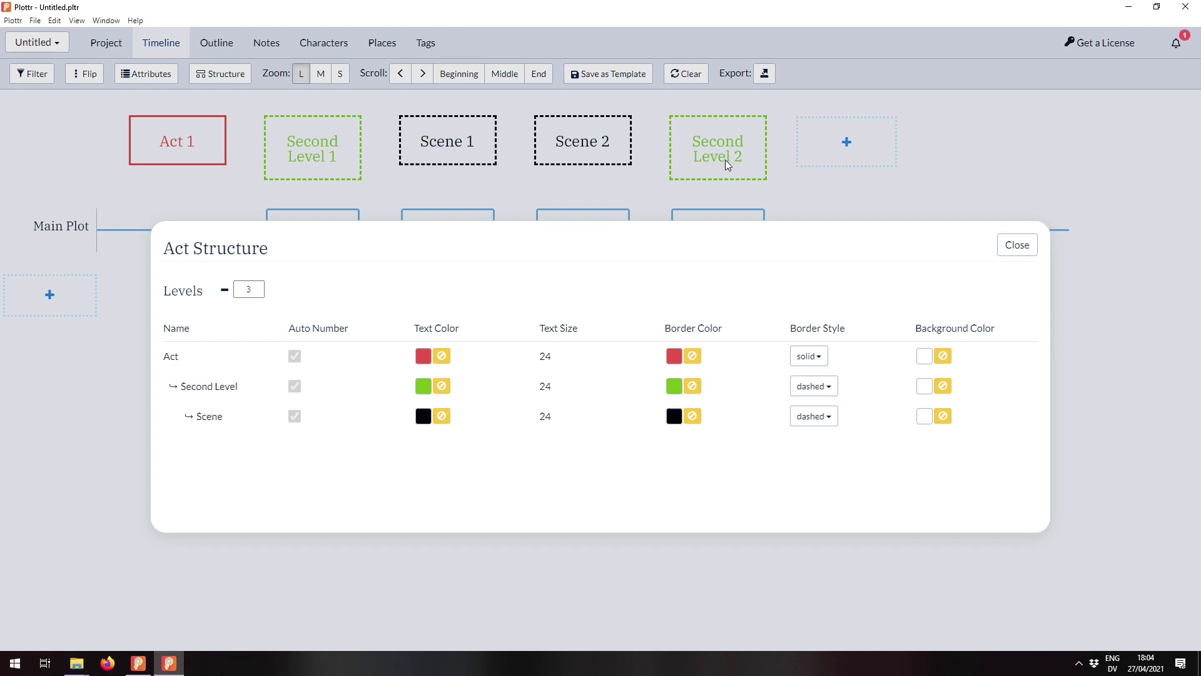
Rename the Scene level to 'Chapter' and the Act level to 'Part'
{"action": "left_click", "coordinate": [212, 416]}
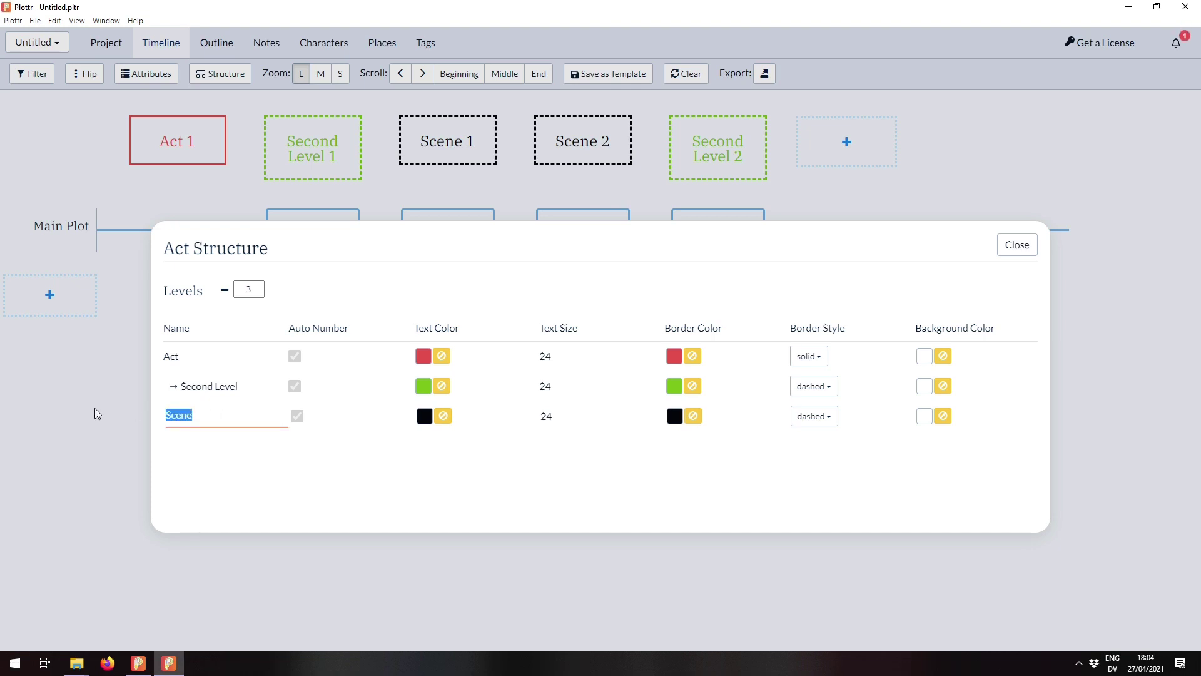
{"action": "type", "text": "Chapter"}
{"action": "key", "text": "Return"}
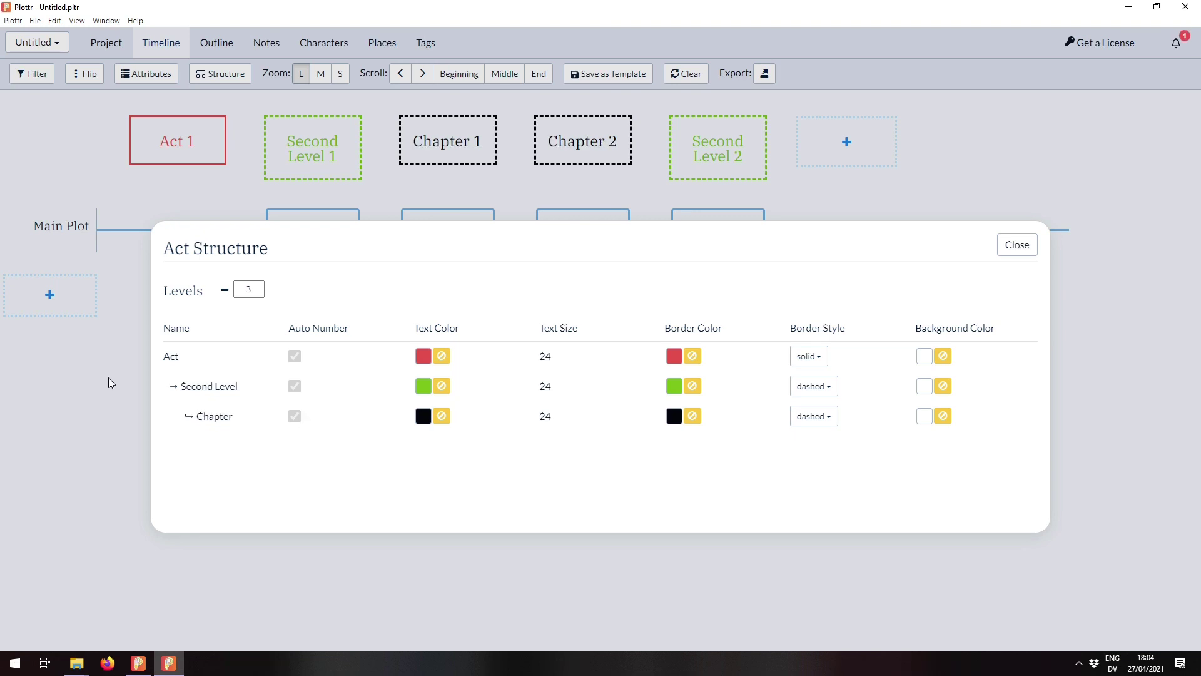
{"action": "left_click", "coordinate": [175, 355]}
{"action": "left_click_drag", "start_coordinate": [191, 356], "coordinate": [144, 357]}
{"action": "type", "text": "Part"}
{"action": "key", "text": "Return"}
Set the Second Level text size to 12, then to 14, leaving Part and Chapter at 24
{"action": "left_click", "coordinate": [560, 356]}
{"action": "left_click_drag", "start_coordinate": [542, 356], "coordinate": [567, 355]}
{"action": "left_click", "coordinate": [562, 388]}
{"action": "left_click_drag", "start_coordinate": [553, 384], "coordinate": [521, 386]}
{"action": "type", "text": "12"}
{"action": "key", "text": "Return"}
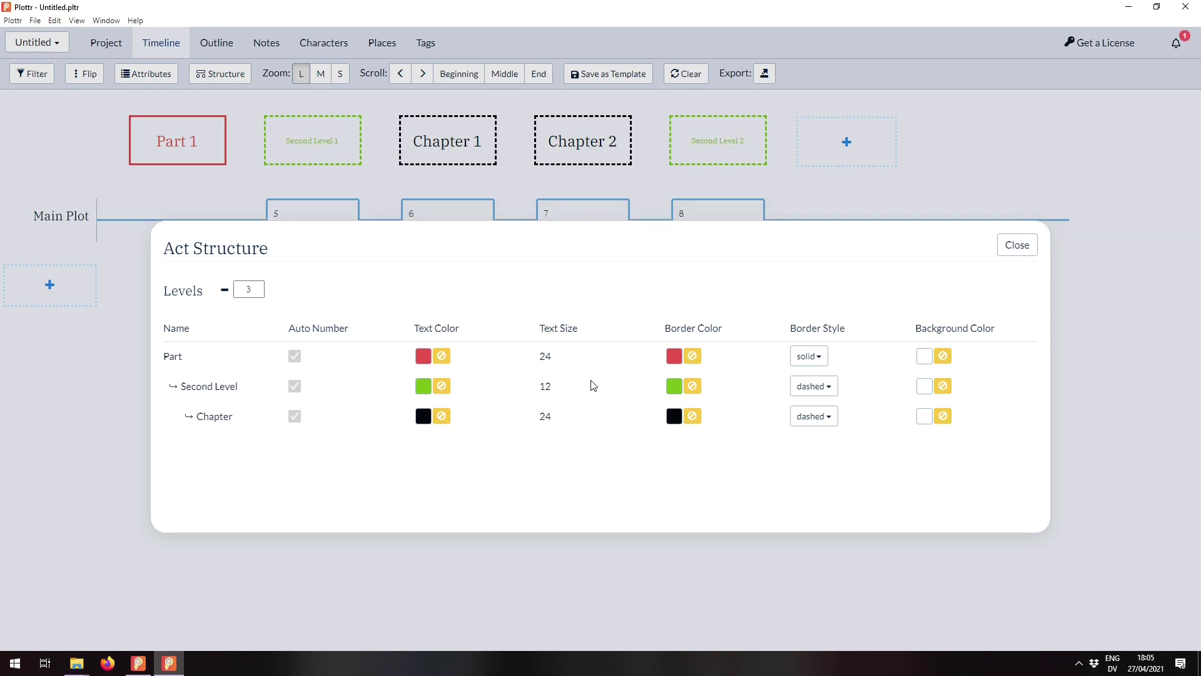
{"action": "left_click", "coordinate": [564, 384]}
{"action": "type", "text": "4"}
{"action": "left_click", "coordinate": [575, 489]}
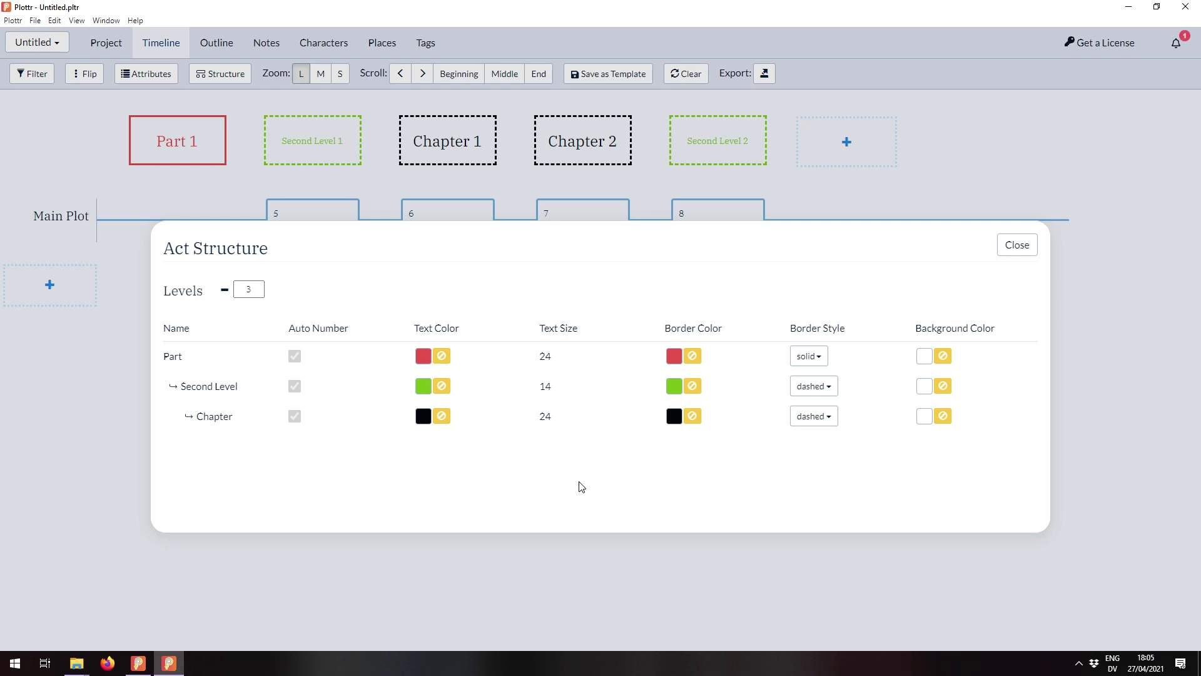